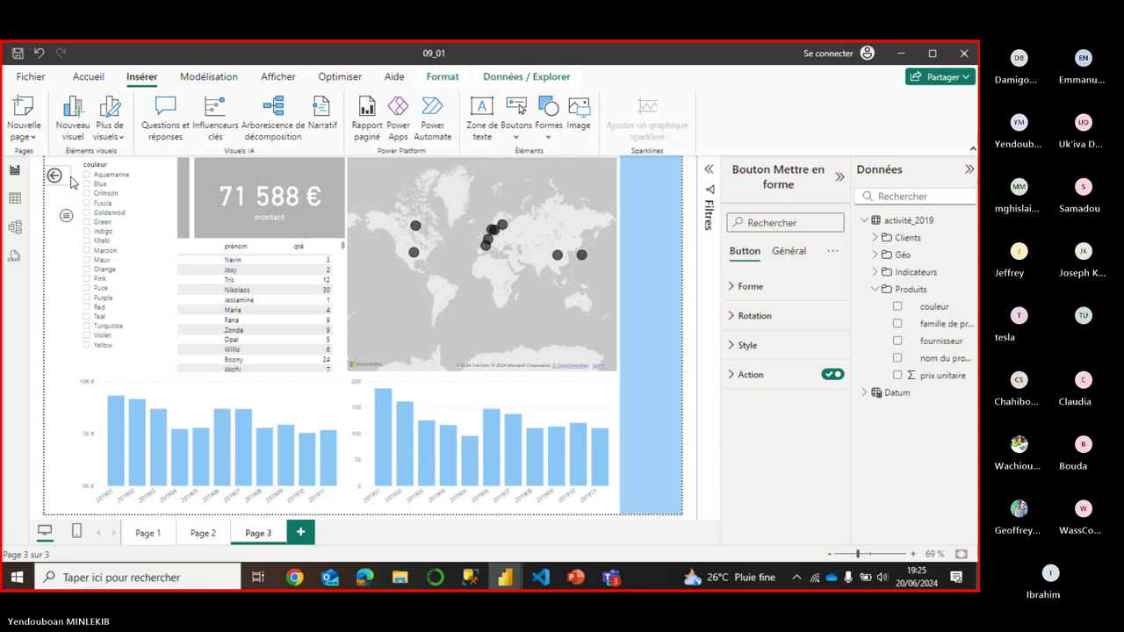
Move the menu icon image on top of the back-arrow button at the page's upper-left corner.
{"action": "left_click", "coordinate": [70, 218]}
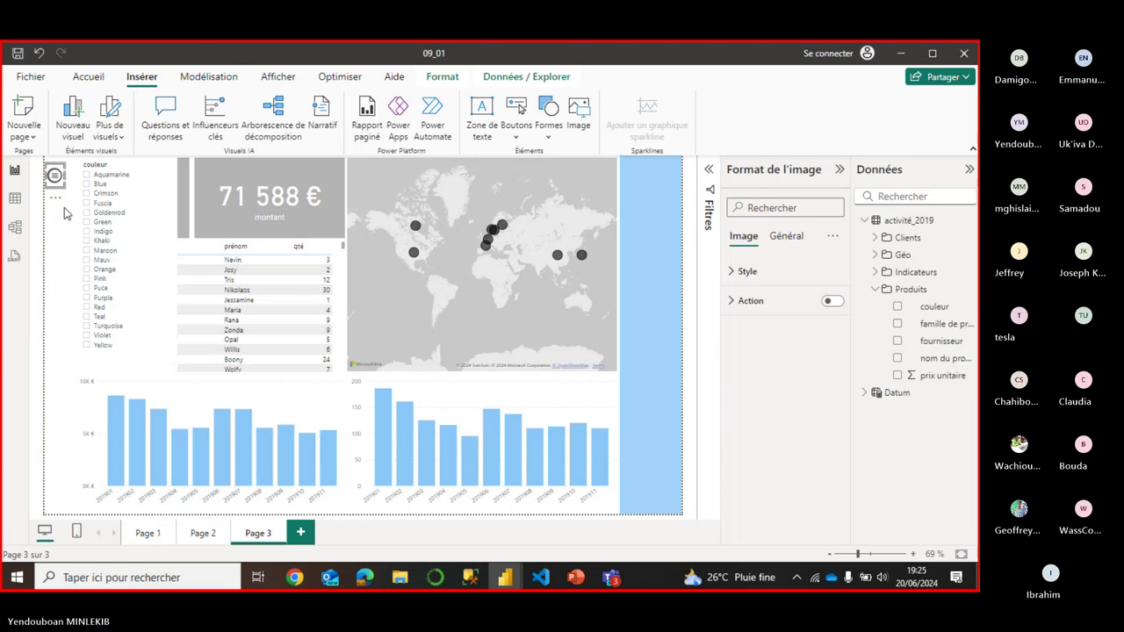
{"action": "mouse_move", "coordinate": [55, 182]}
{"action": "left_mouse_down"}
{"action": "mouse_move", "coordinate": [62, 208]}
{"action": "mouse_move", "coordinate": [63, 185]}
{"action": "left_mouse_up"}
{"action": "left_click", "coordinate": [53, 242]}
{"action": "left_click", "coordinate": [162, 208]}
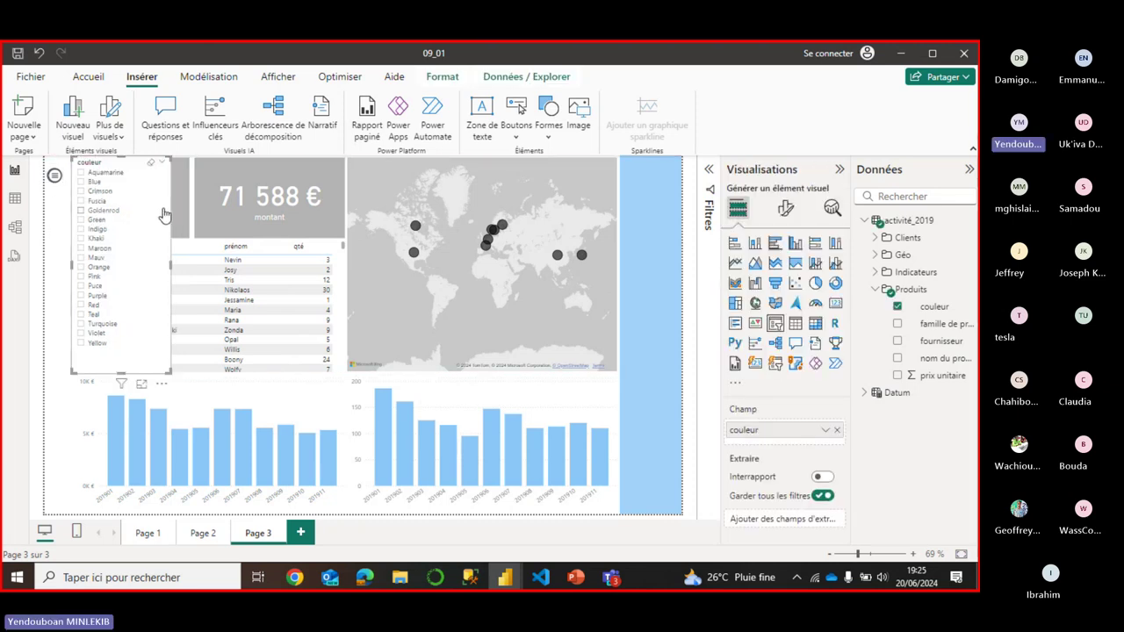
{"action": "left_click", "coordinate": [163, 212]}
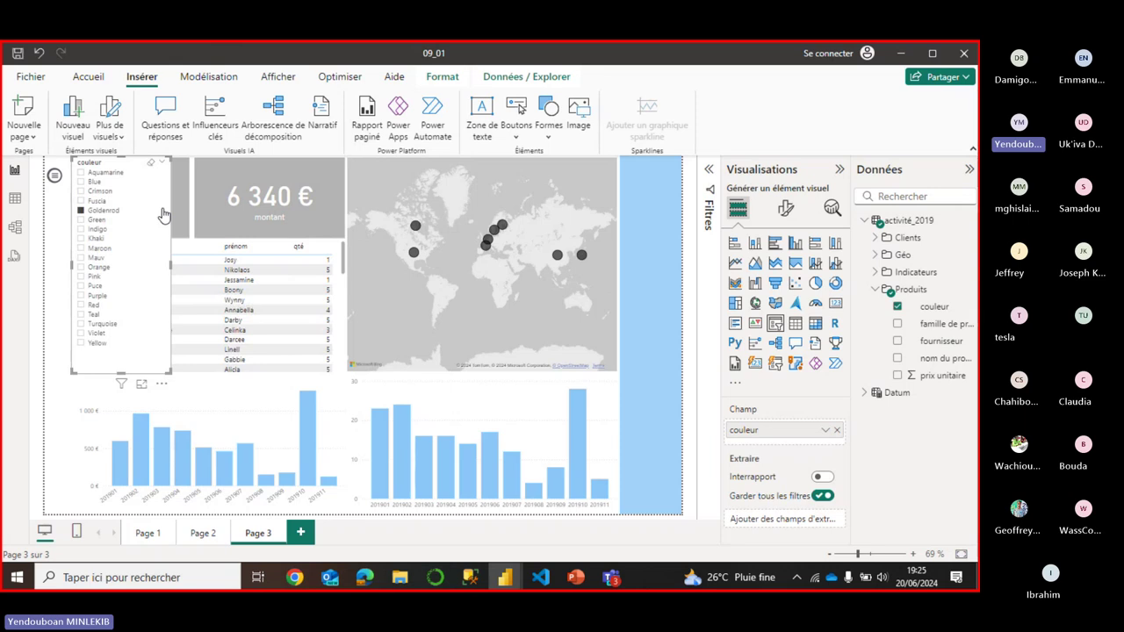
{"action": "left_click", "coordinate": [80, 212]}
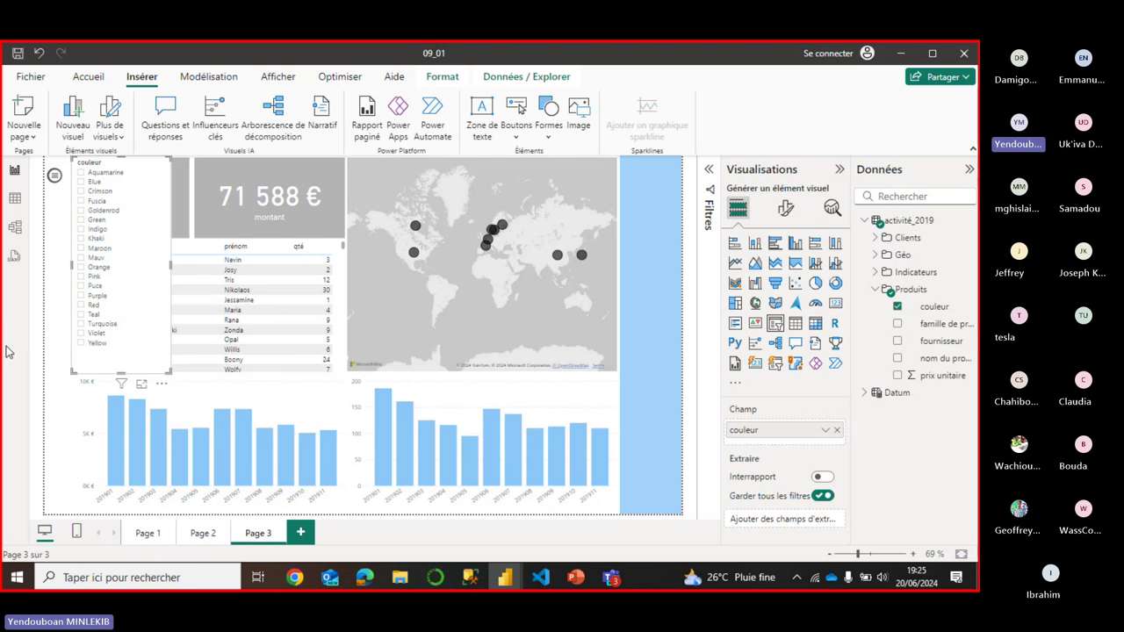
Display the Signets and Sélection panes for the report page.
{"action": "left_click", "coordinate": [279, 78]}
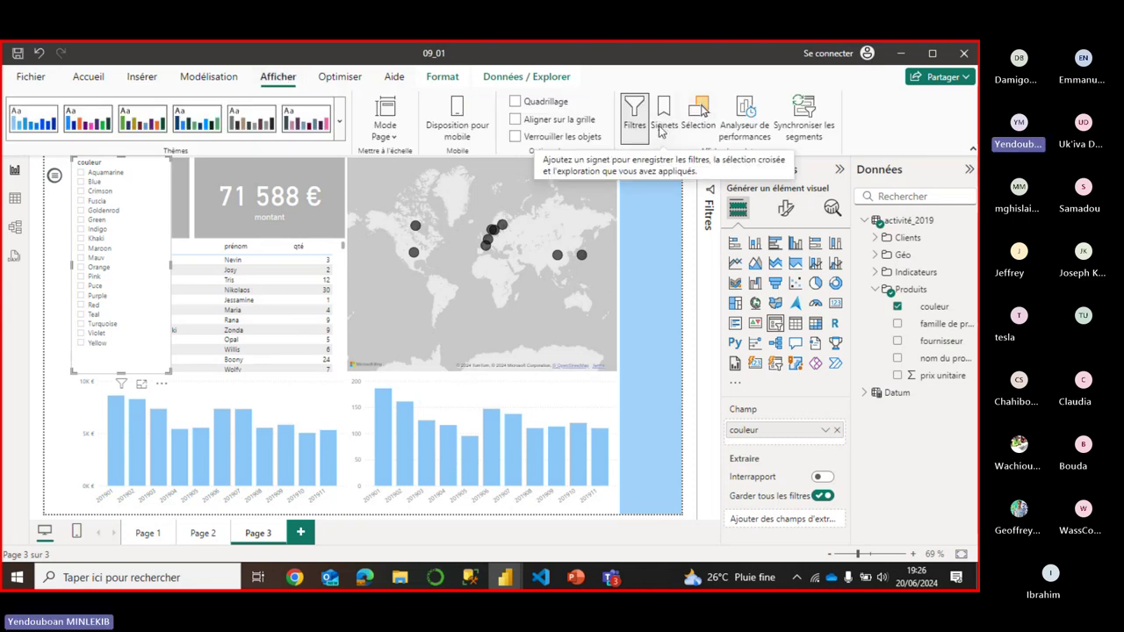
{"action": "left_click", "coordinate": [663, 128]}
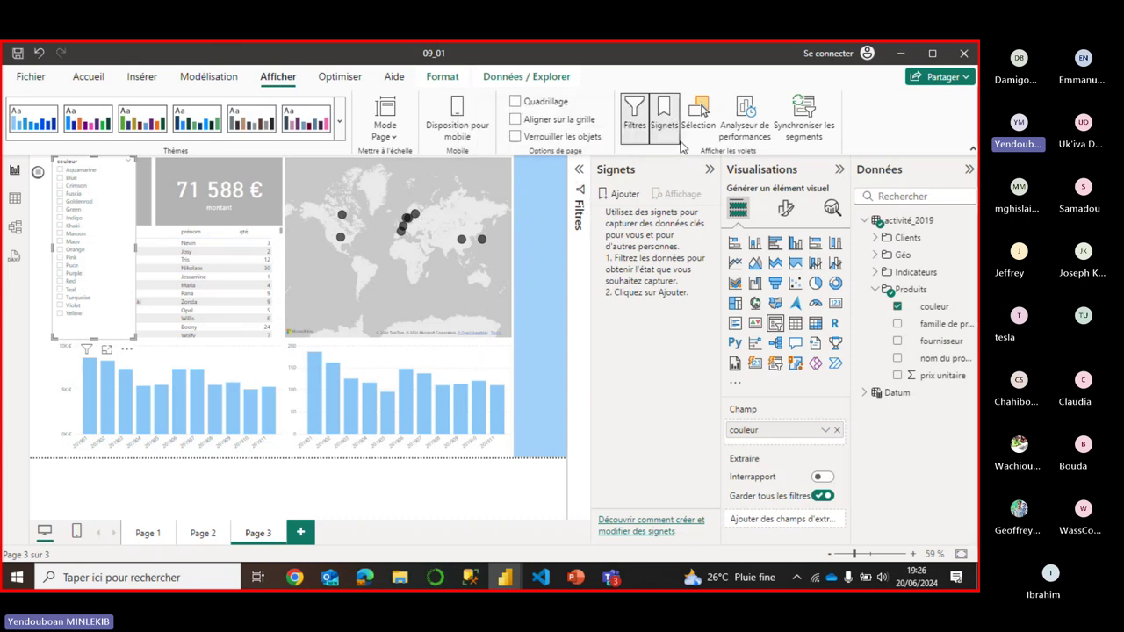
{"action": "left_click", "coordinate": [703, 123]}
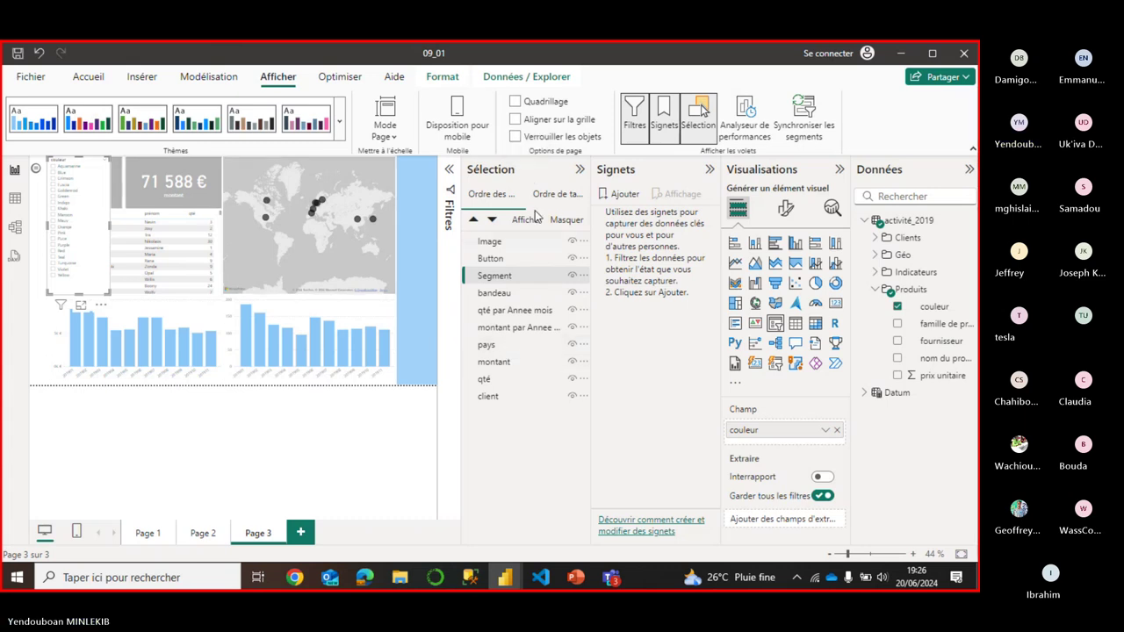
Select Image, Button and Segment in the layer order one by one to identify each on the page.
{"action": "left_click", "coordinate": [503, 246]}
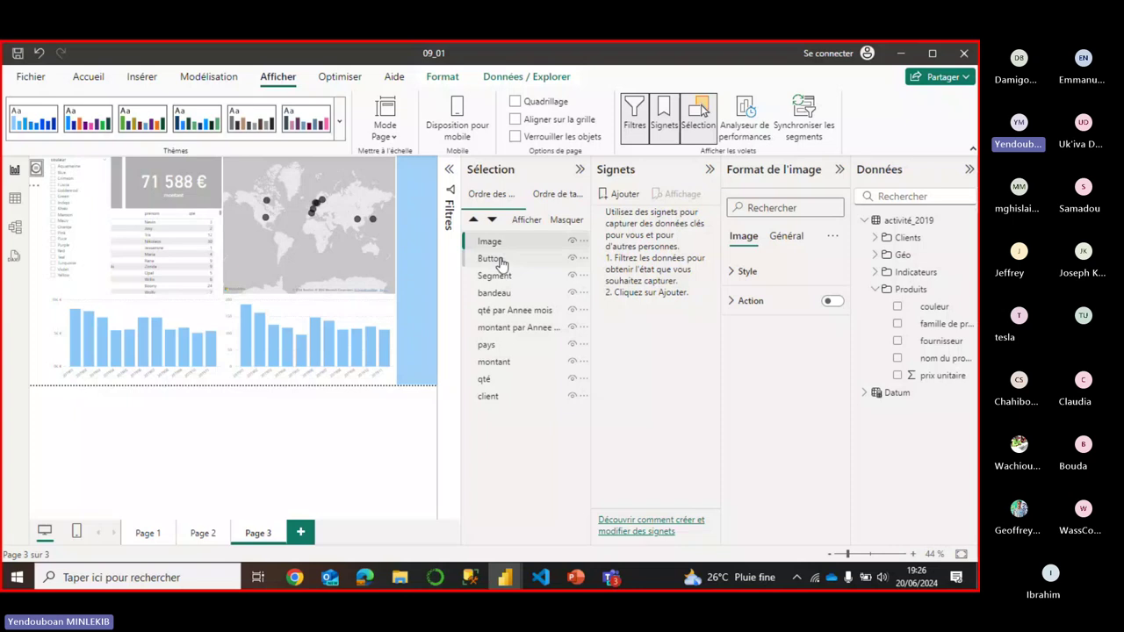
{"action": "left_click", "coordinate": [490, 259]}
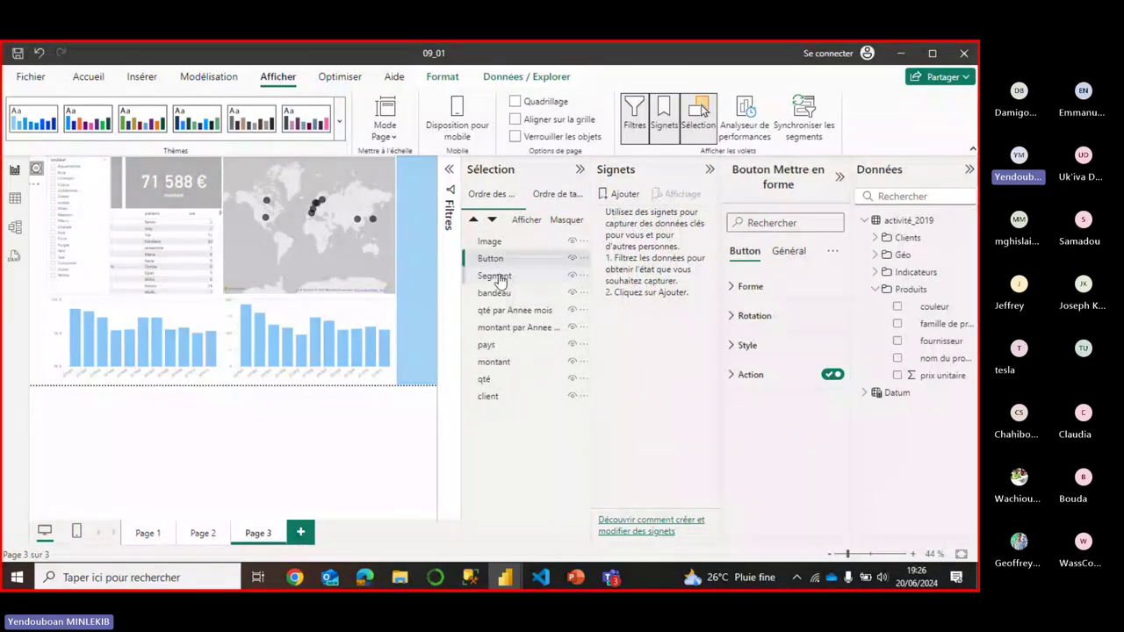
{"action": "left_click", "coordinate": [498, 277]}
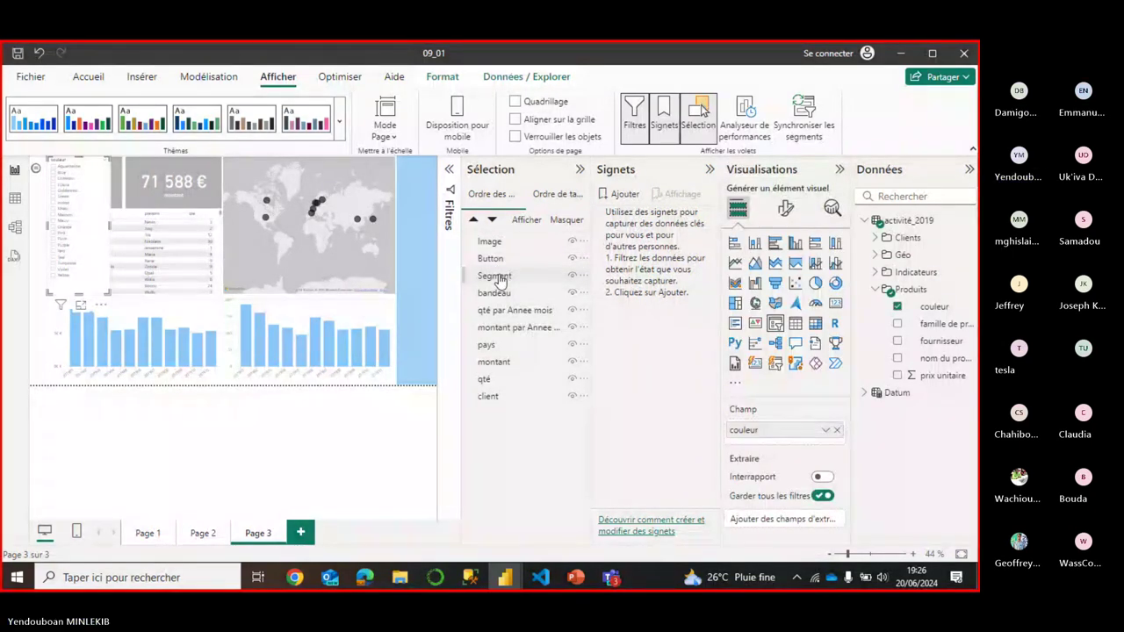
{"action": "left_click", "coordinate": [498, 245]}
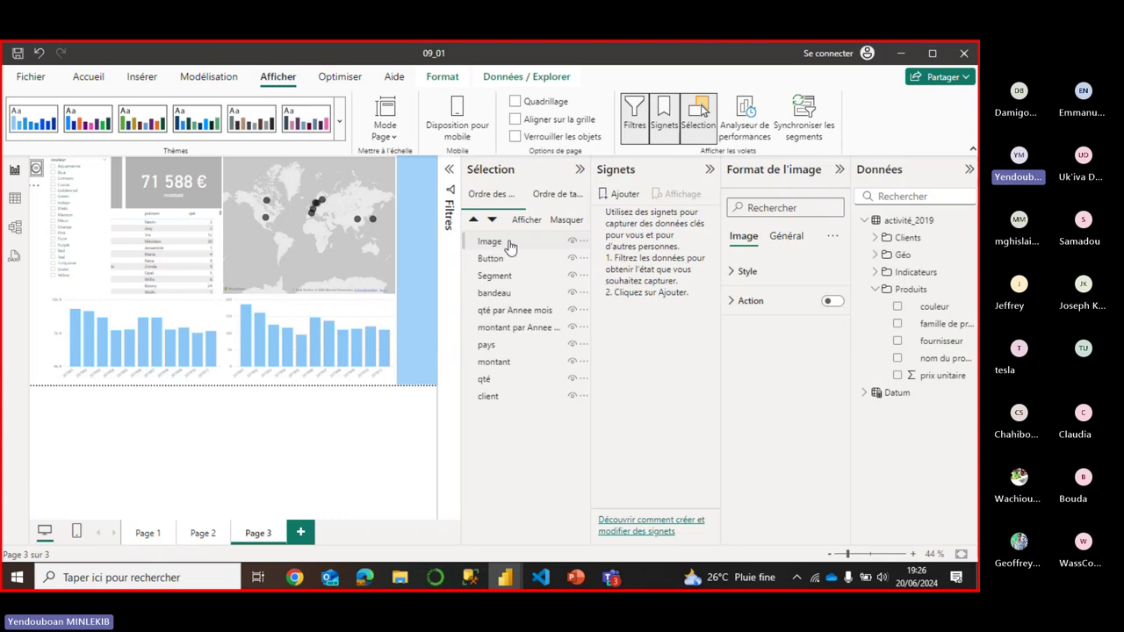
{"action": "left_click", "coordinate": [508, 245]}
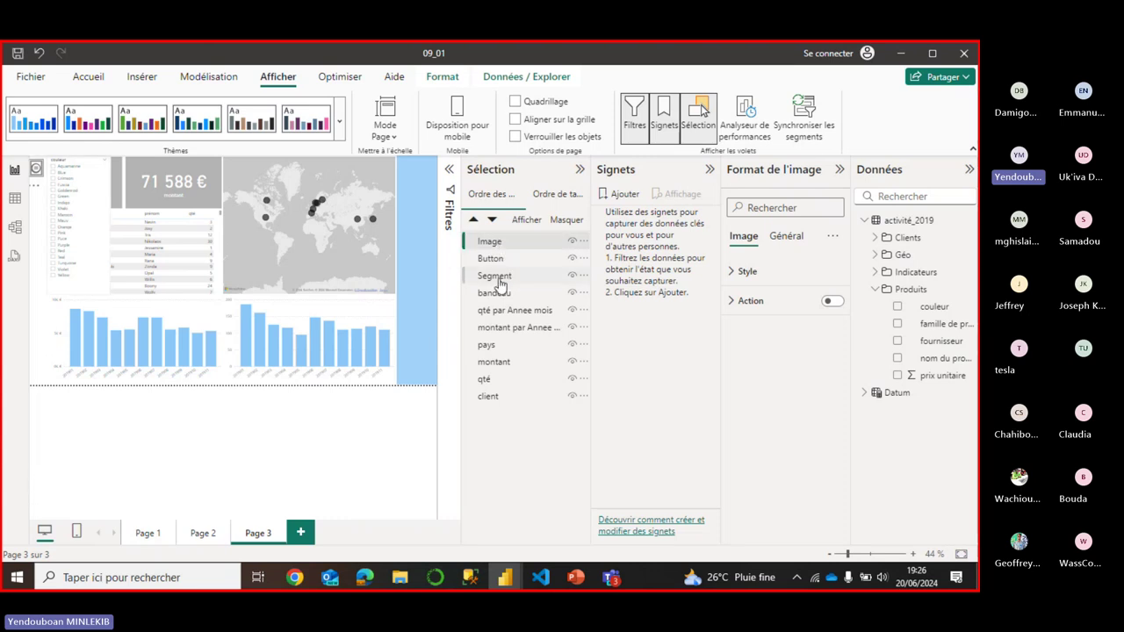
{"action": "double_click", "coordinate": [497, 277]}
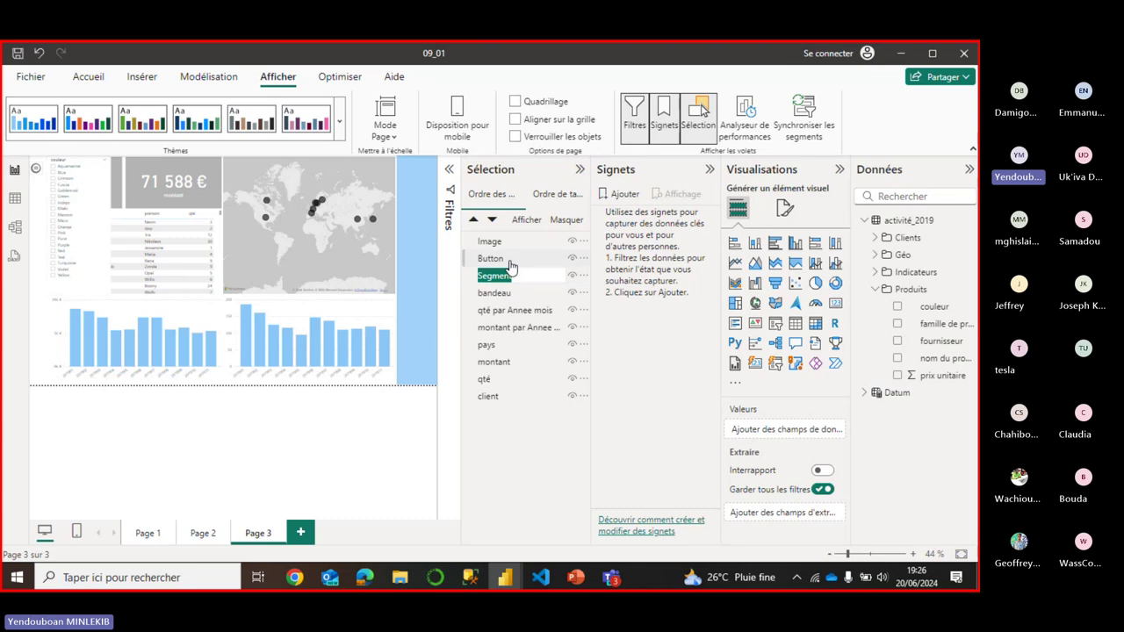
Rename the Button object as retour in the layer order.
{"action": "left_click", "coordinate": [509, 261]}
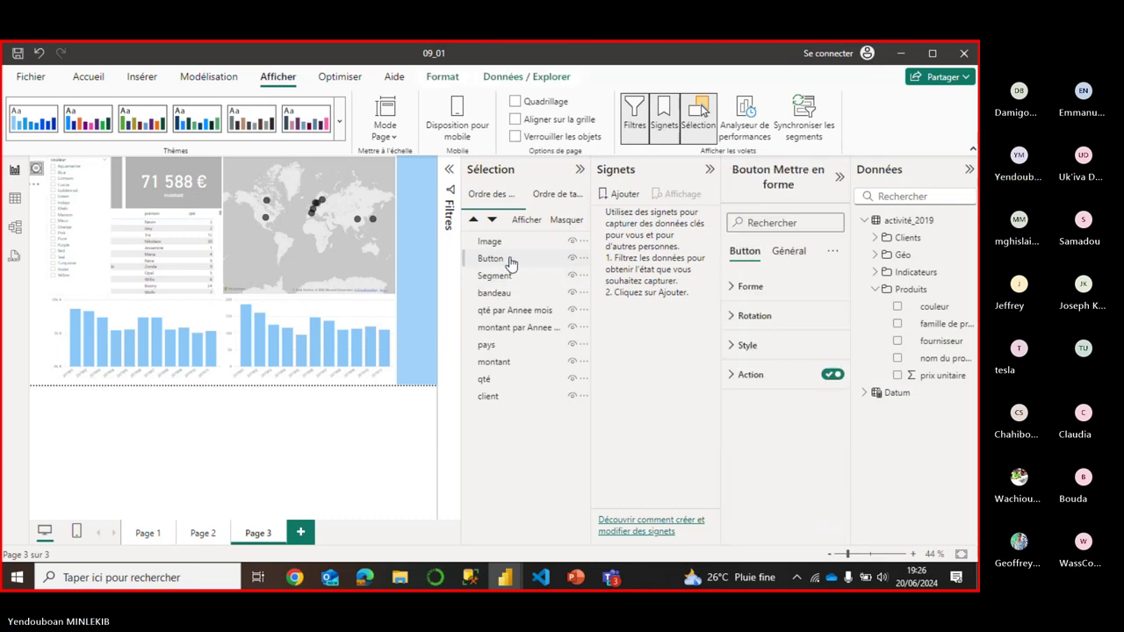
{"action": "double_click", "coordinate": [509, 260]}
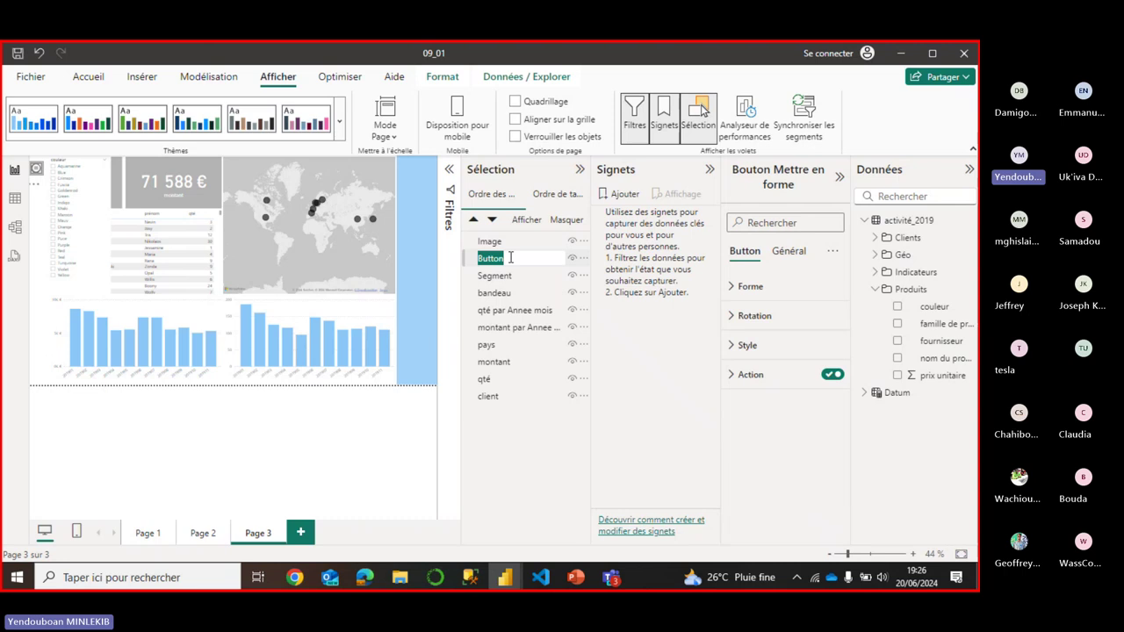
{"action": "type", "text": "ret"}
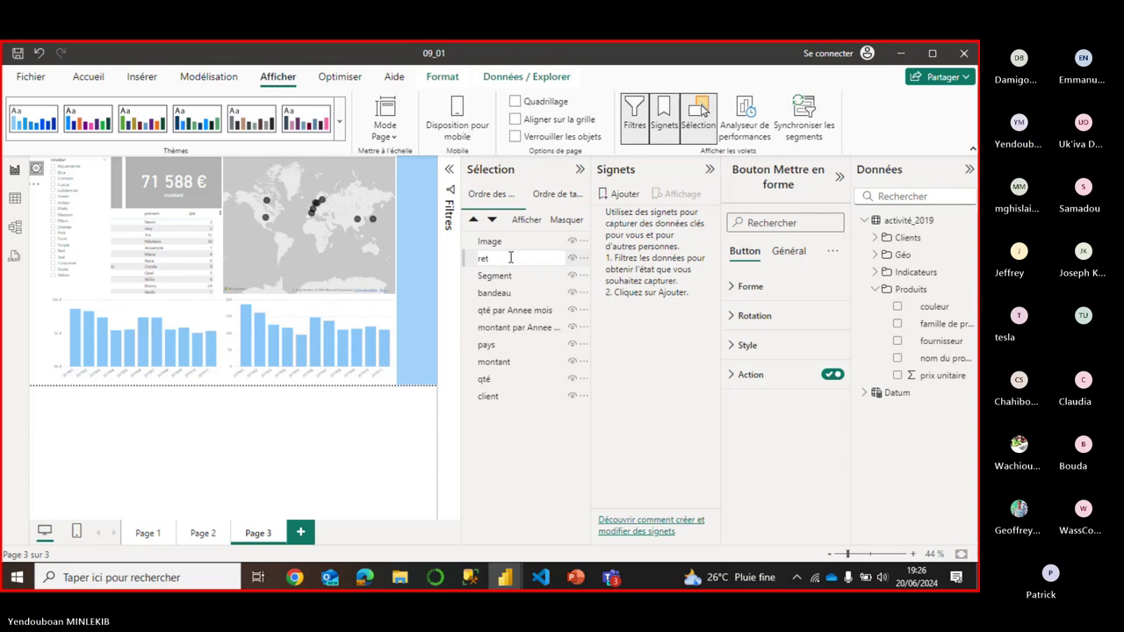
{"action": "type", "text": "our"}
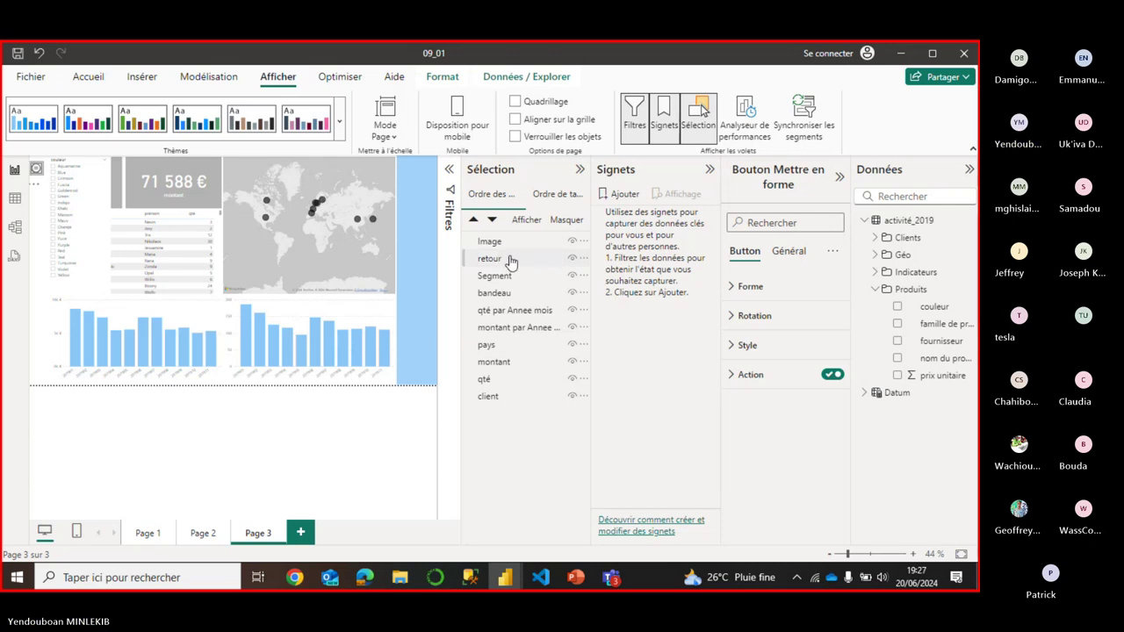
Rename the Image object as menu in the layer order.
{"action": "left_click", "coordinate": [512, 243]}
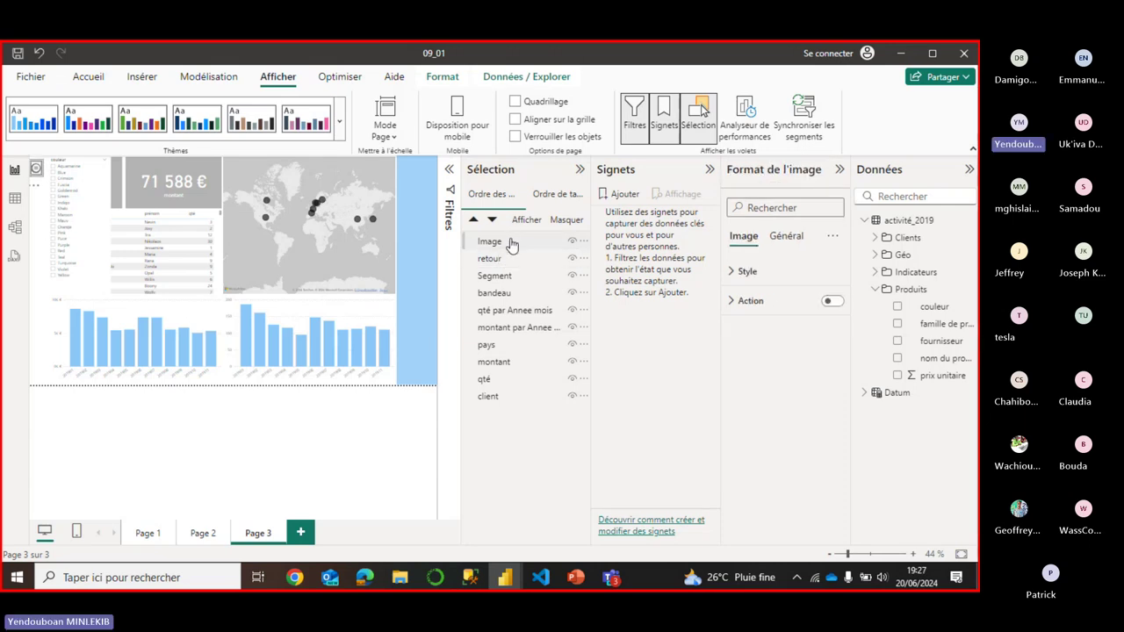
{"action": "double_click", "coordinate": [512, 242]}
{"action": "key", "text": "BackSpace"}
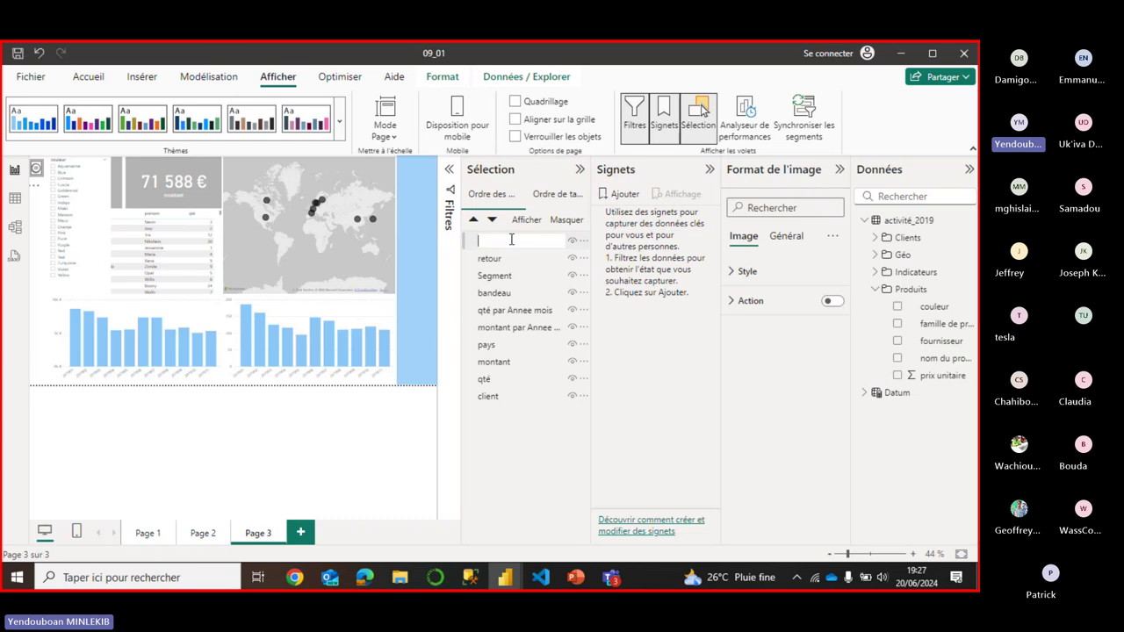
{"action": "type", "text": "menu"}
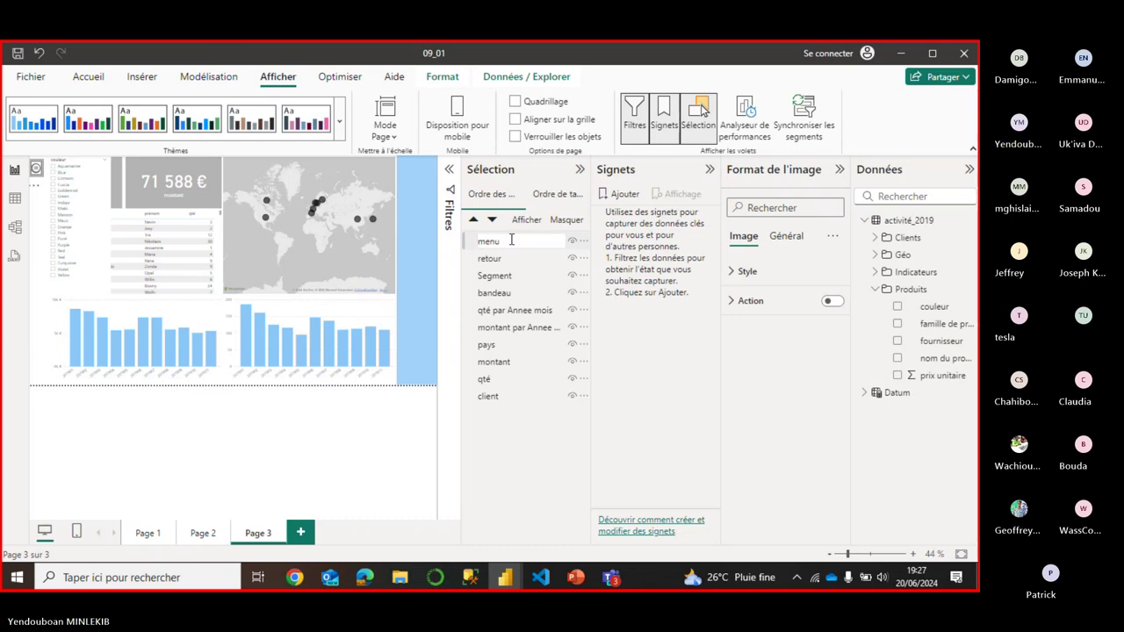
{"action": "key", "text": "Return"}
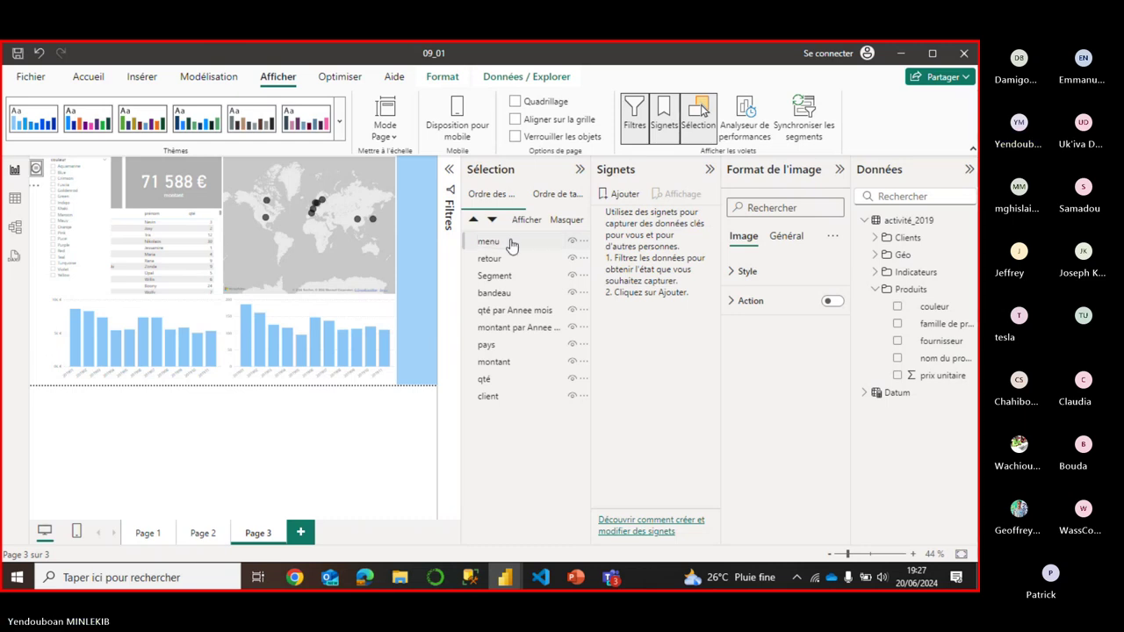
Hide the retour button and the Segment slicer, leaving the menu icon displayed.
{"action": "left_click", "coordinate": [513, 243]}
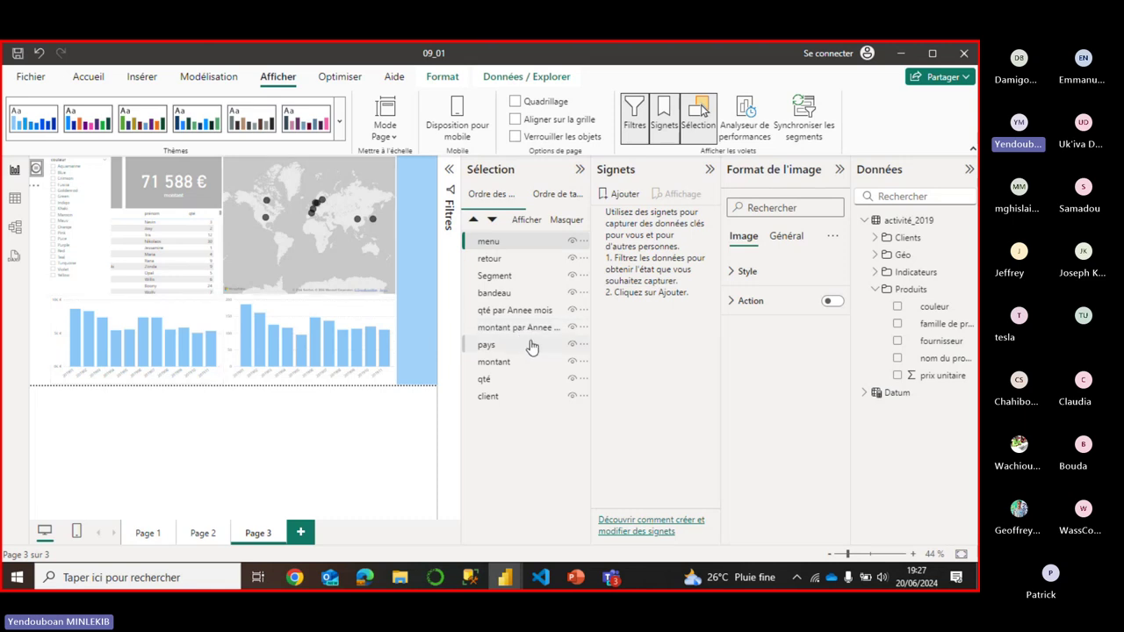
{"action": "left_click", "coordinate": [573, 259]}
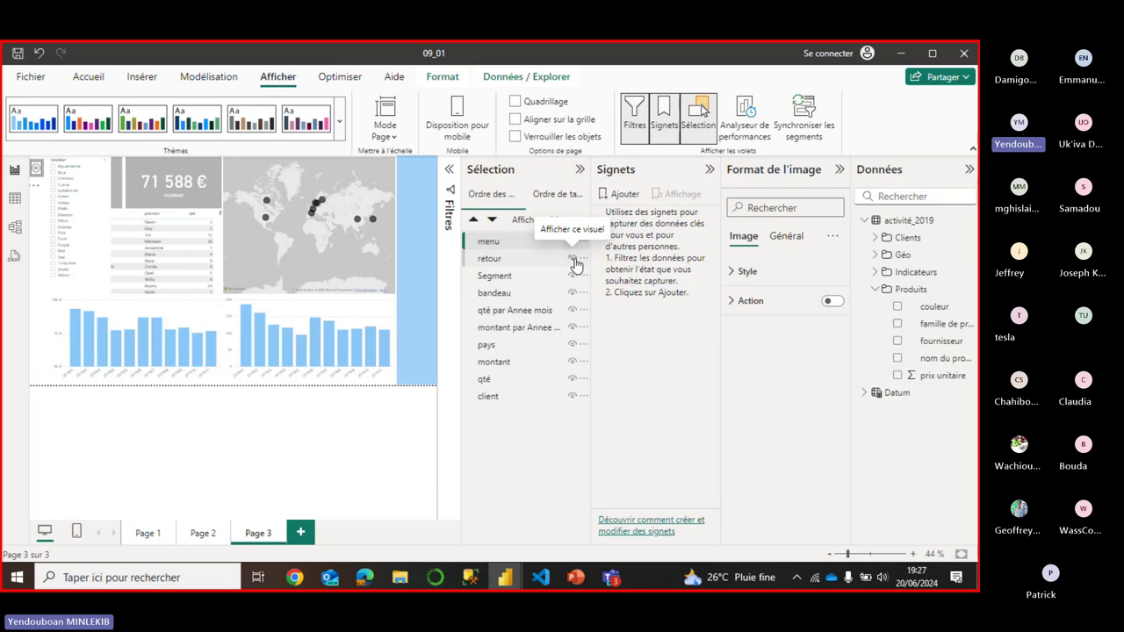
{"action": "left_click", "coordinate": [571, 277]}
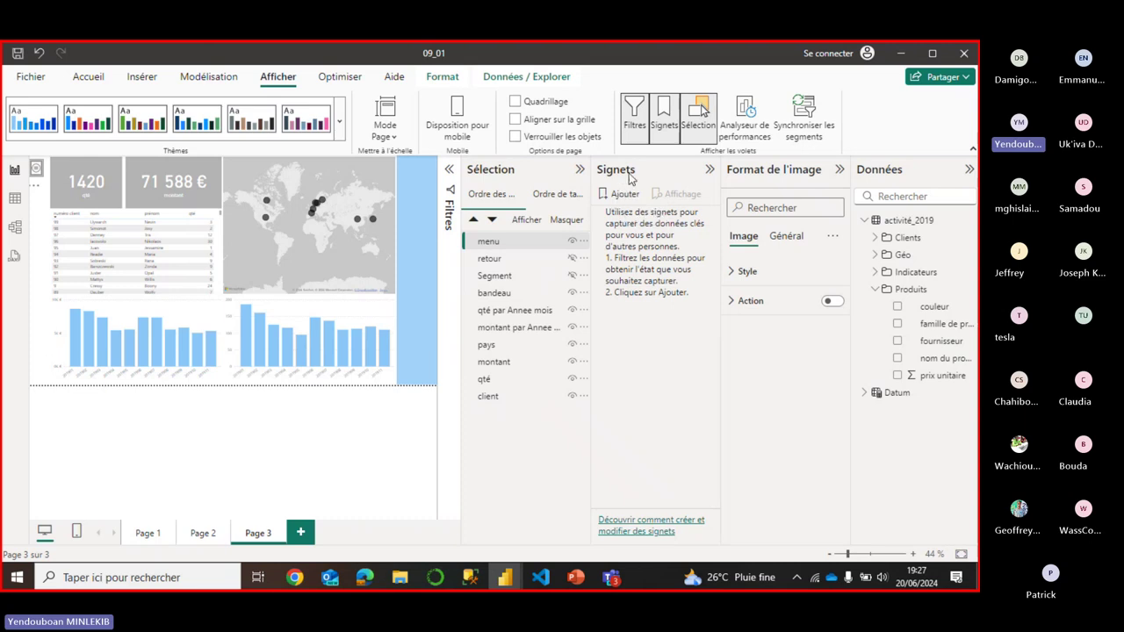
Add a bookmark of the current page state, name it acceuil and apply it.
{"action": "left_click", "coordinate": [613, 196]}
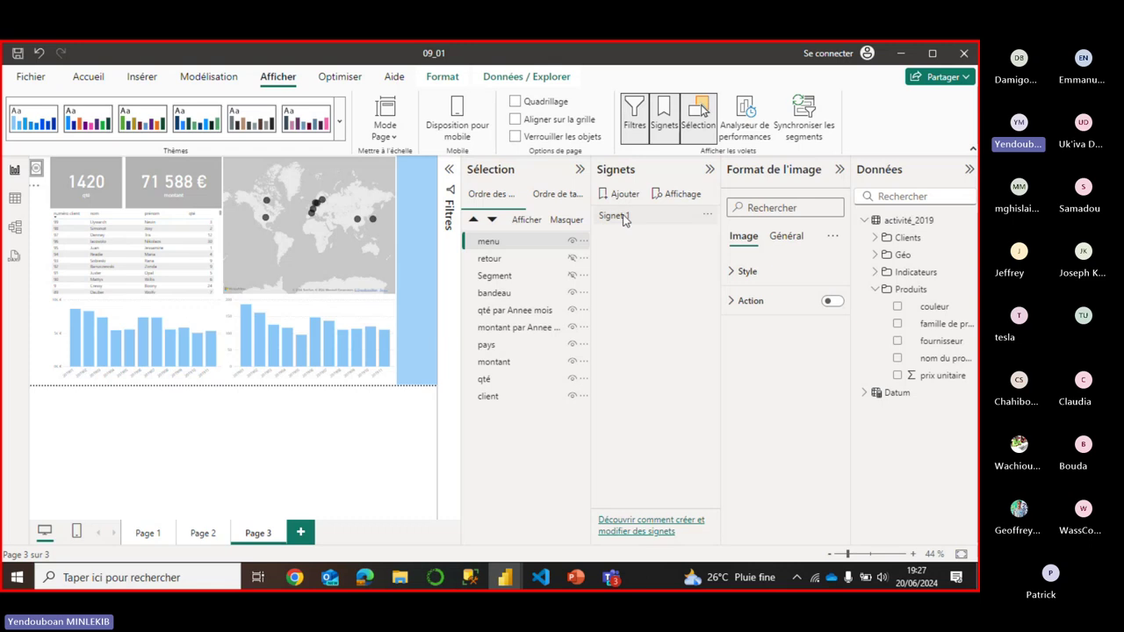
{"action": "double_click", "coordinate": [625, 216]}
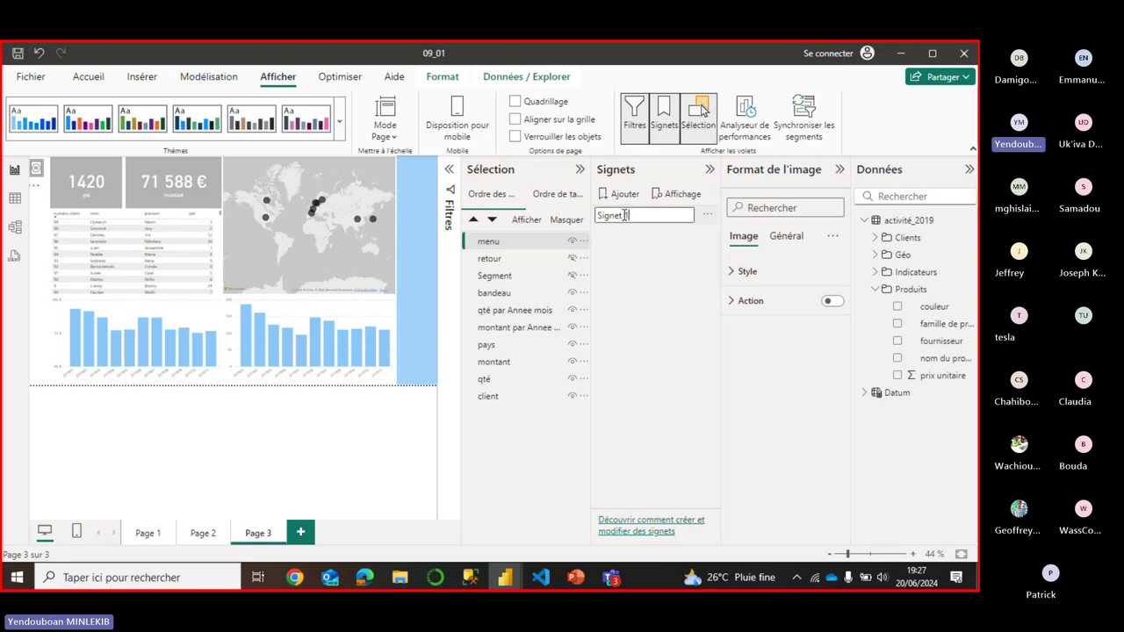
{"action": "key", "text": "BackSpace"}
{"action": "key", "text": "BackSpace"}
{"action": "key", "text": "BackSpace"}
{"action": "key", "text": "BackSpace"}
{"action": "key", "text": "BackSpace"}
{"action": "key", "text": "BackSpace"}
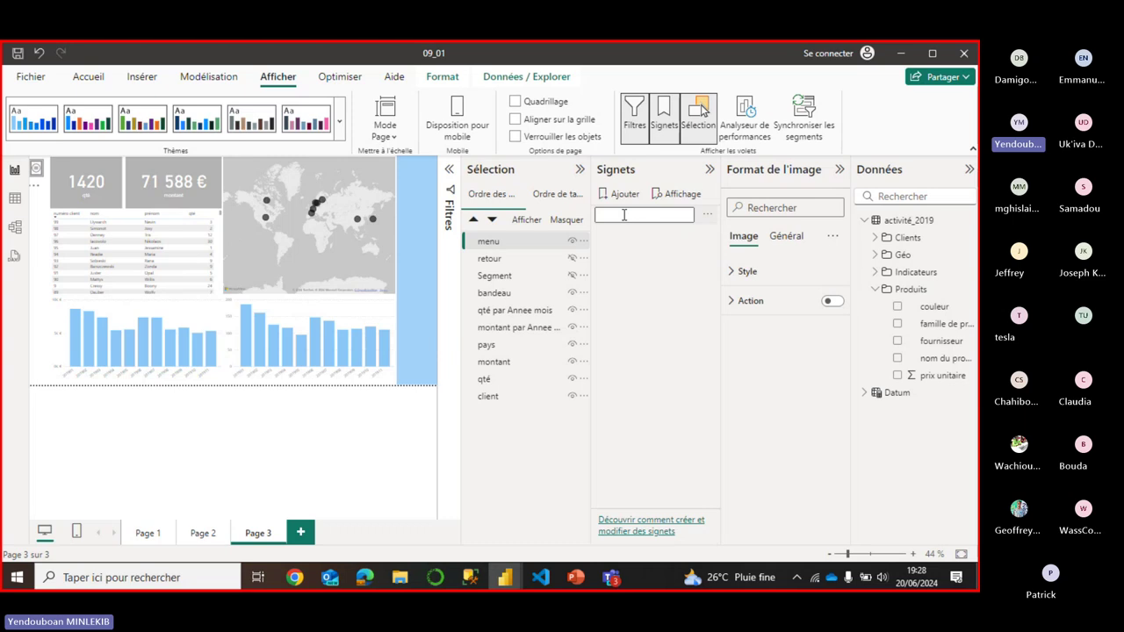
{"action": "type", "text": "acc"}
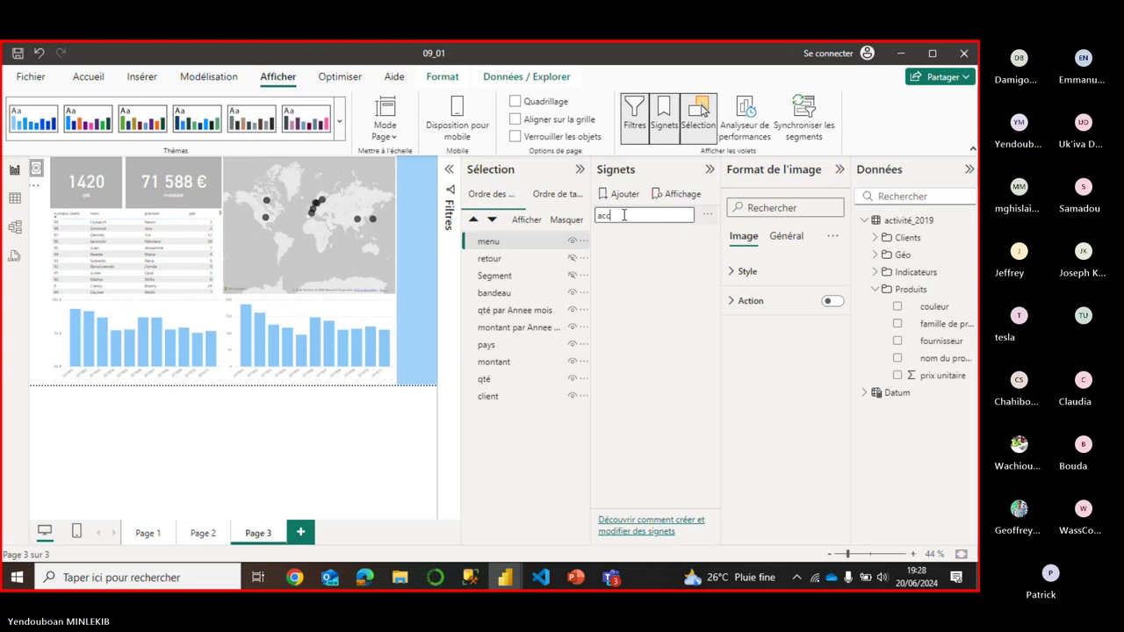
{"action": "type", "text": "euil"}
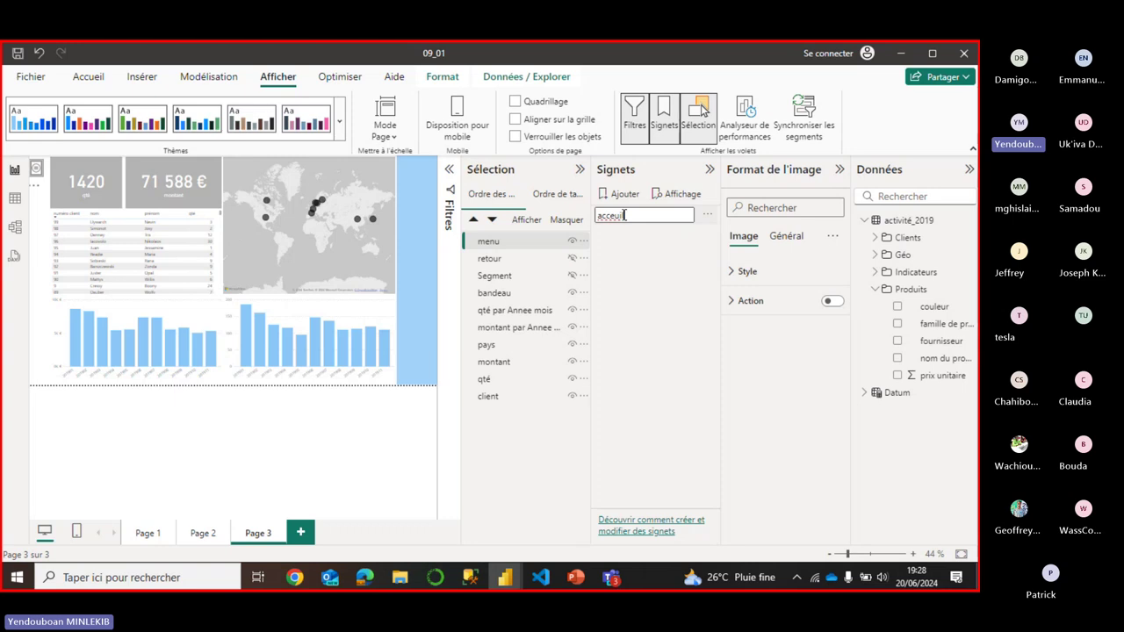
{"action": "key", "text": "Return"}
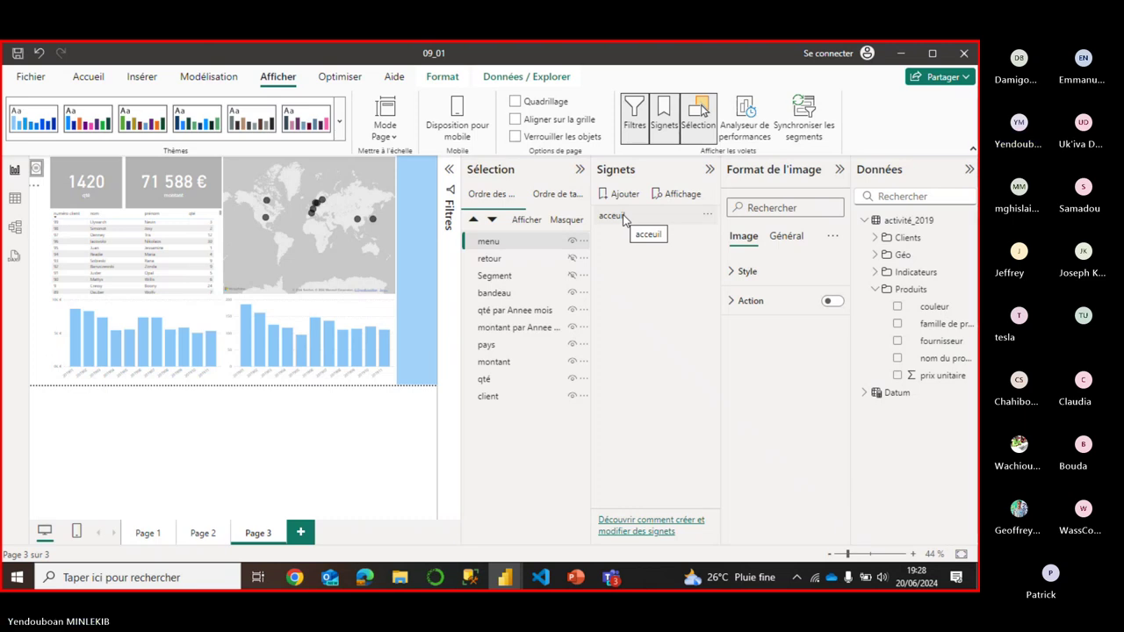
{"action": "left_click", "coordinate": [619, 217]}
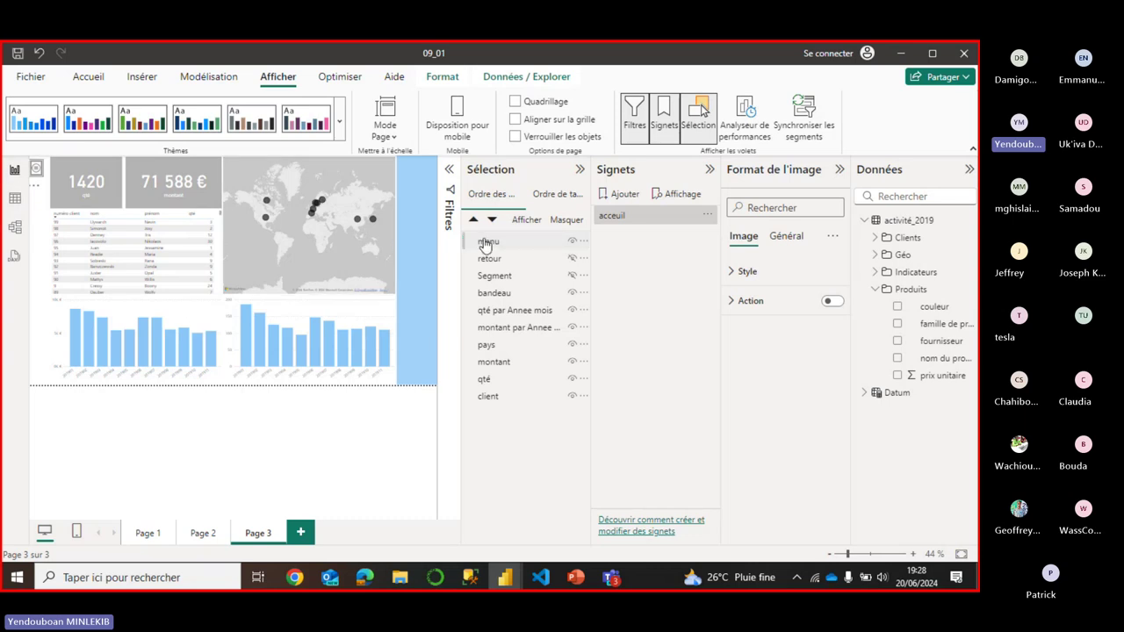
Show the retour button and the Segment slicer, and hide the menu icon.
{"action": "left_click", "coordinate": [564, 252]}
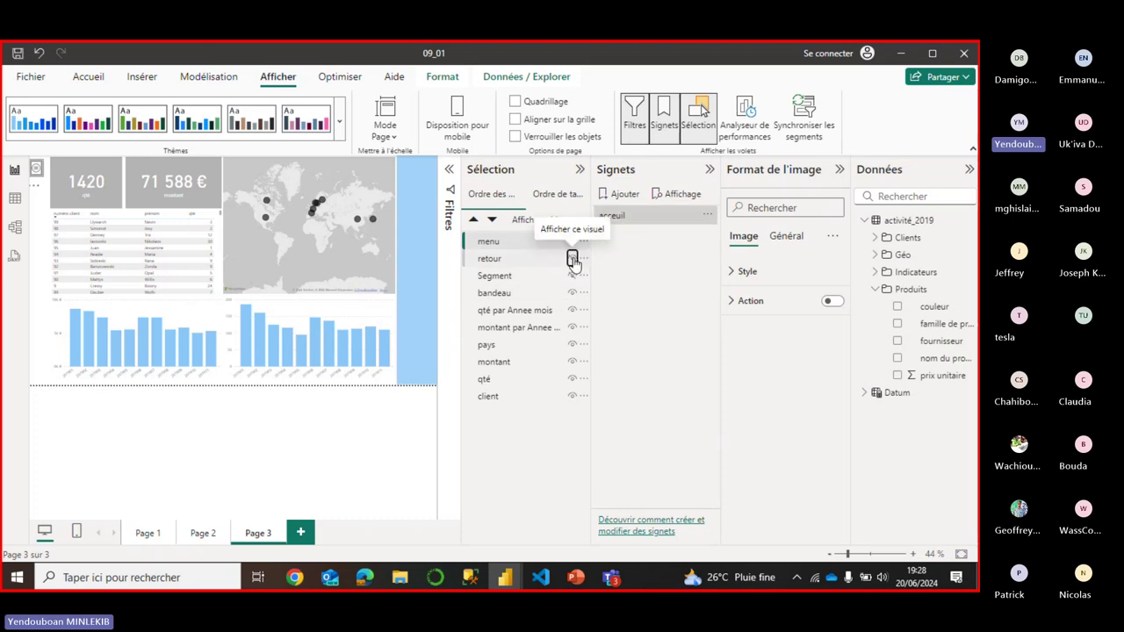
{"action": "left_click", "coordinate": [572, 276]}
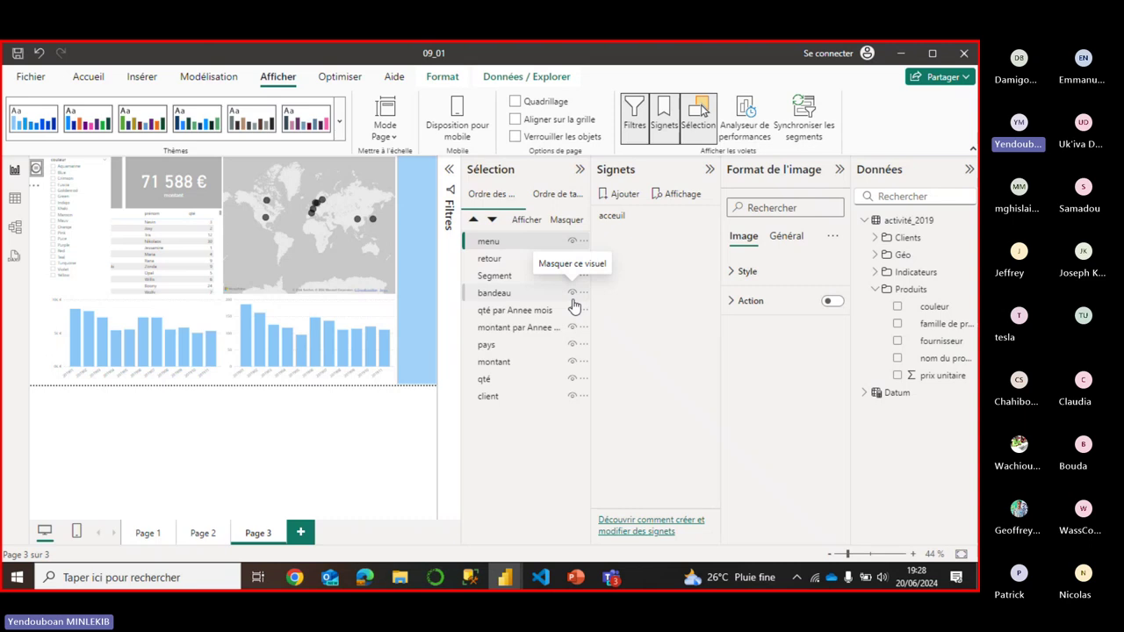
{"action": "left_click", "coordinate": [573, 243]}
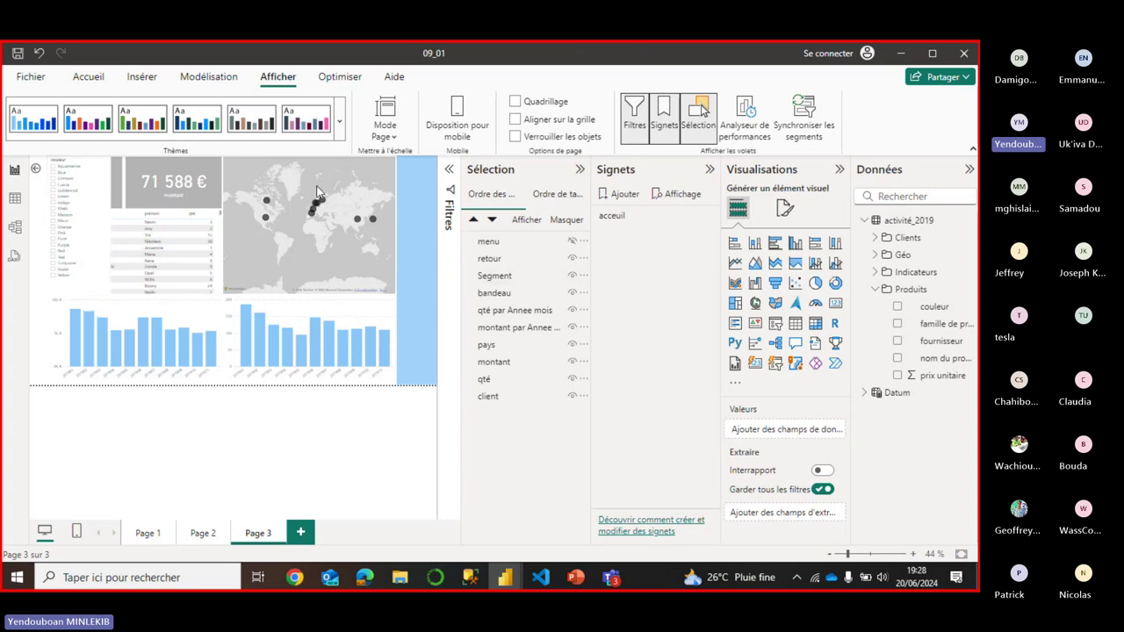
Add a bookmark of the current page state and name it detail.
{"action": "left_click", "coordinate": [626, 194]}
{"action": "double_click", "coordinate": [624, 234]}
{"action": "key", "text": "BackSpace"}
{"action": "key", "text": "BackSpace"}
{"action": "key", "text": "BackSpace"}
{"action": "key", "text": "BackSpace"}
{"action": "key", "text": "BackSpace"}
{"action": "key", "text": "BackSpace"}
{"action": "key", "text": "BackSpace"}
{"action": "key", "text": "BackSpace"}
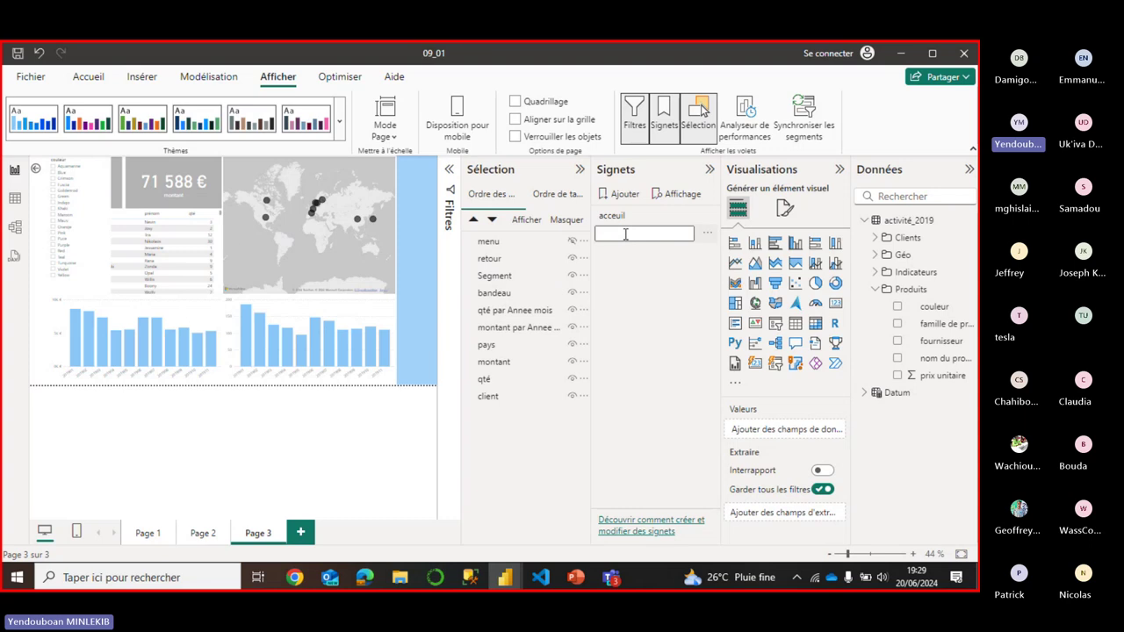
{"action": "type", "text": "detail"}
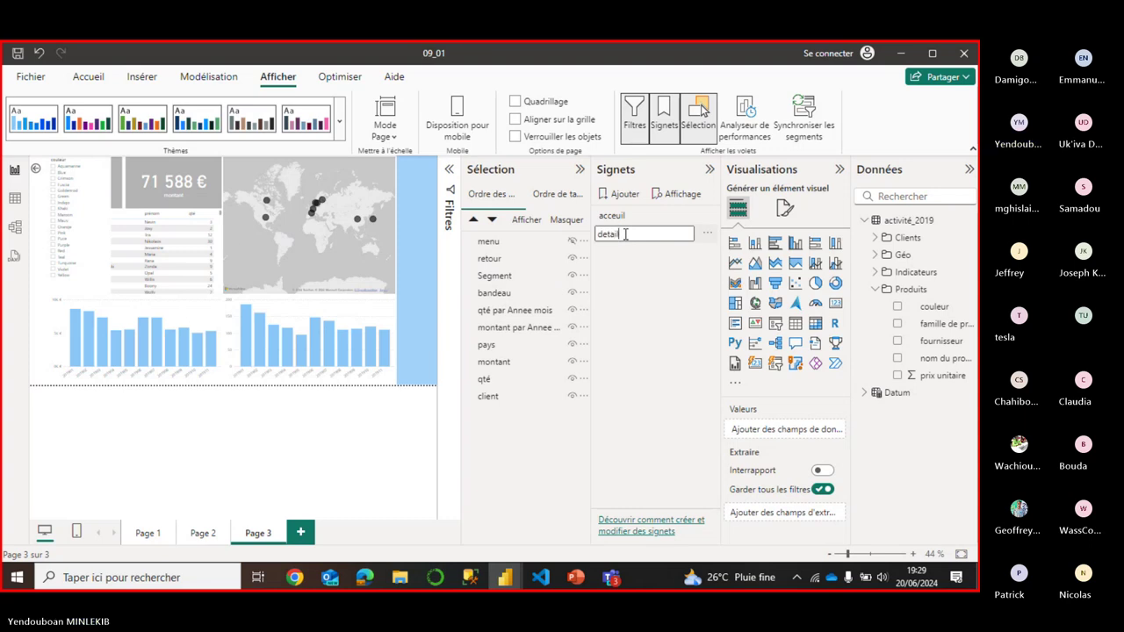
{"action": "key", "text": "Return"}
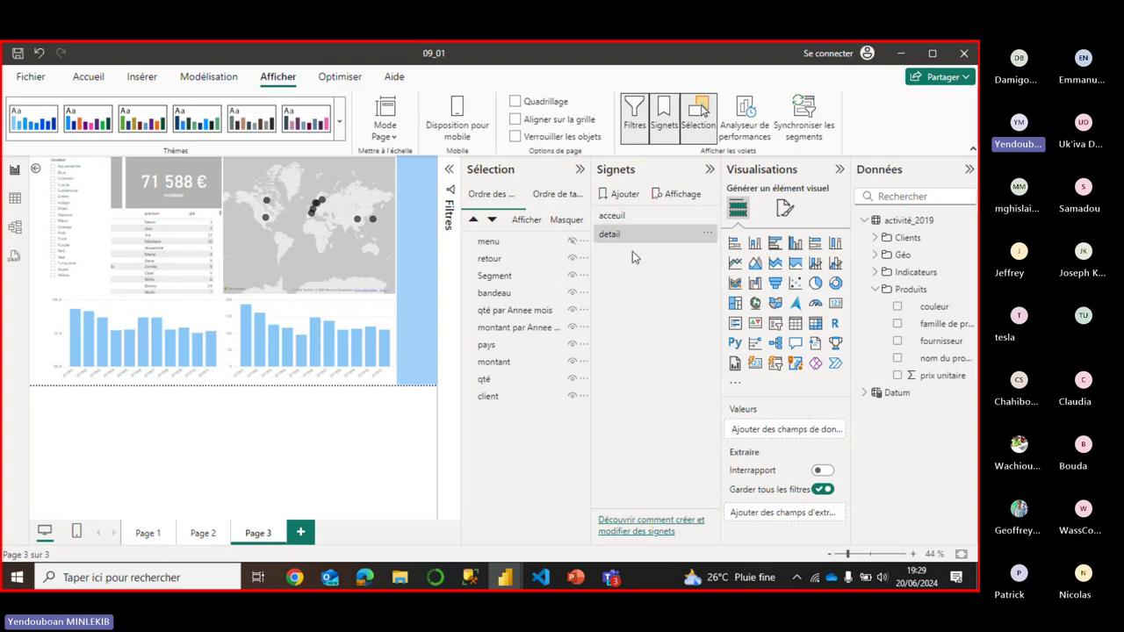
Alternate between the acceuil and detail bookmarks to check the page state each one displays.
{"action": "left_click", "coordinate": [632, 217]}
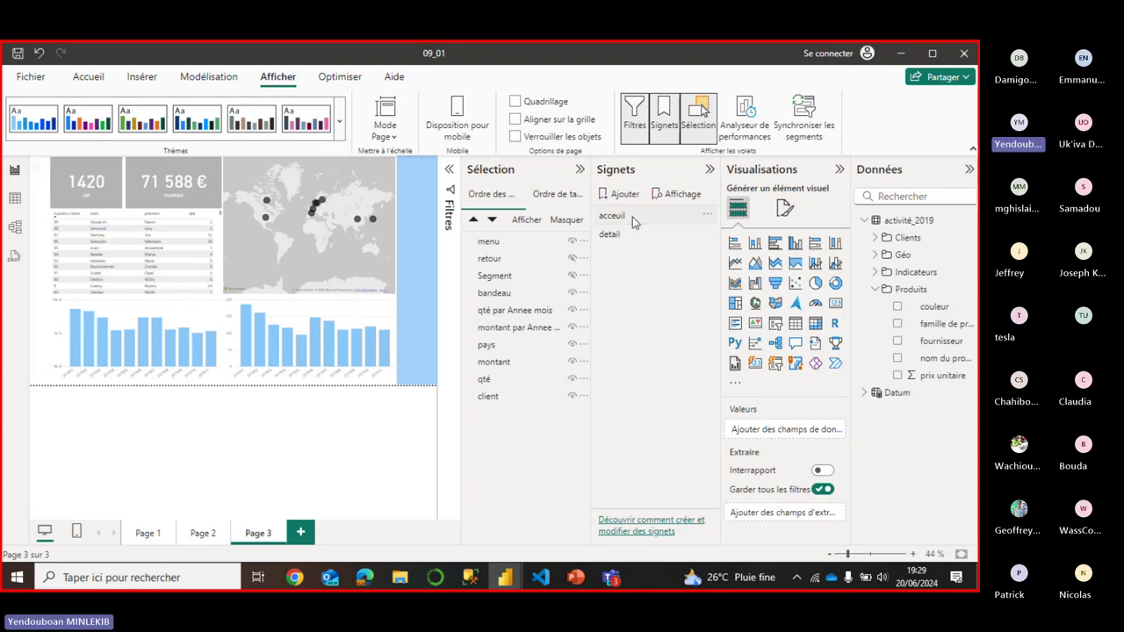
{"action": "left_click", "coordinate": [631, 240]}
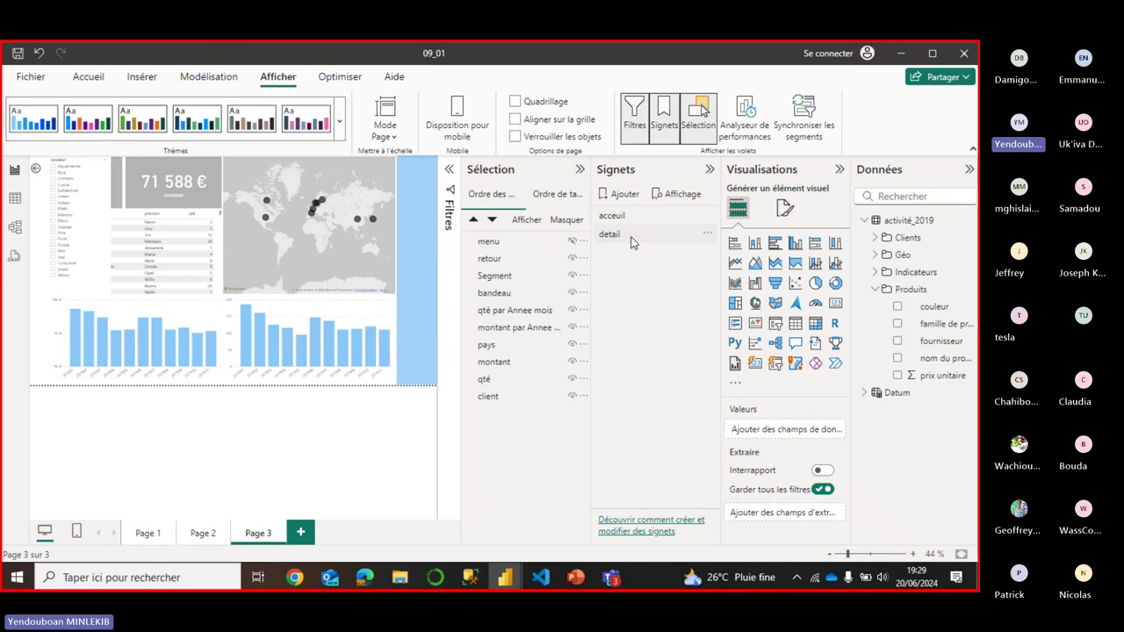
{"action": "left_click", "coordinate": [628, 218]}
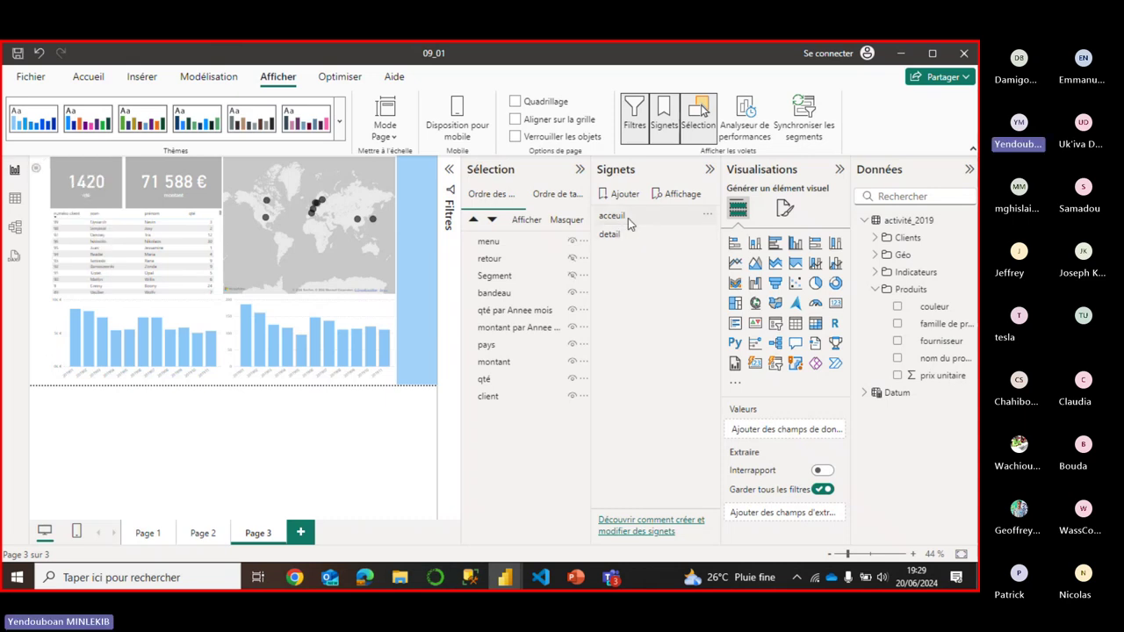
{"action": "left_click", "coordinate": [628, 235]}
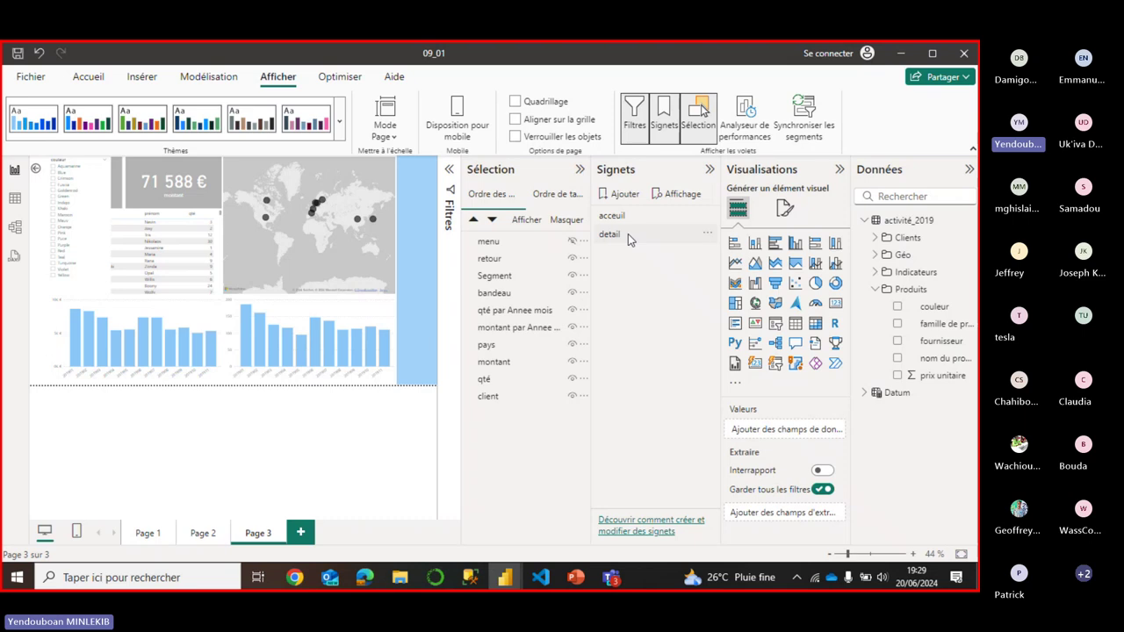
{"action": "left_click", "coordinate": [628, 234]}
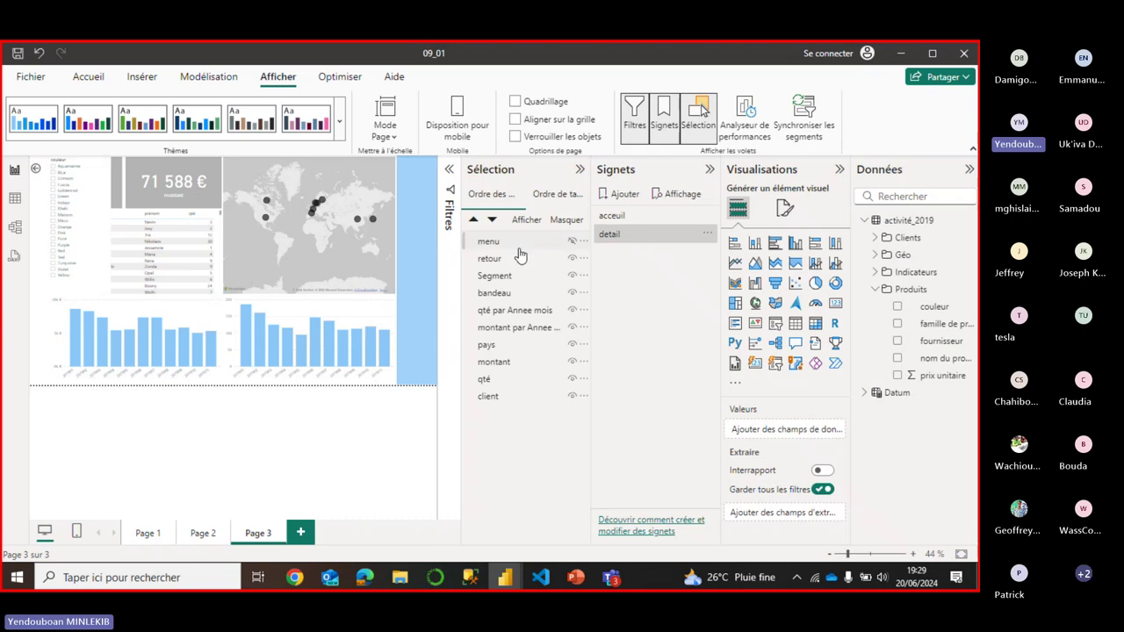
{"action": "left_click", "coordinate": [618, 218]}
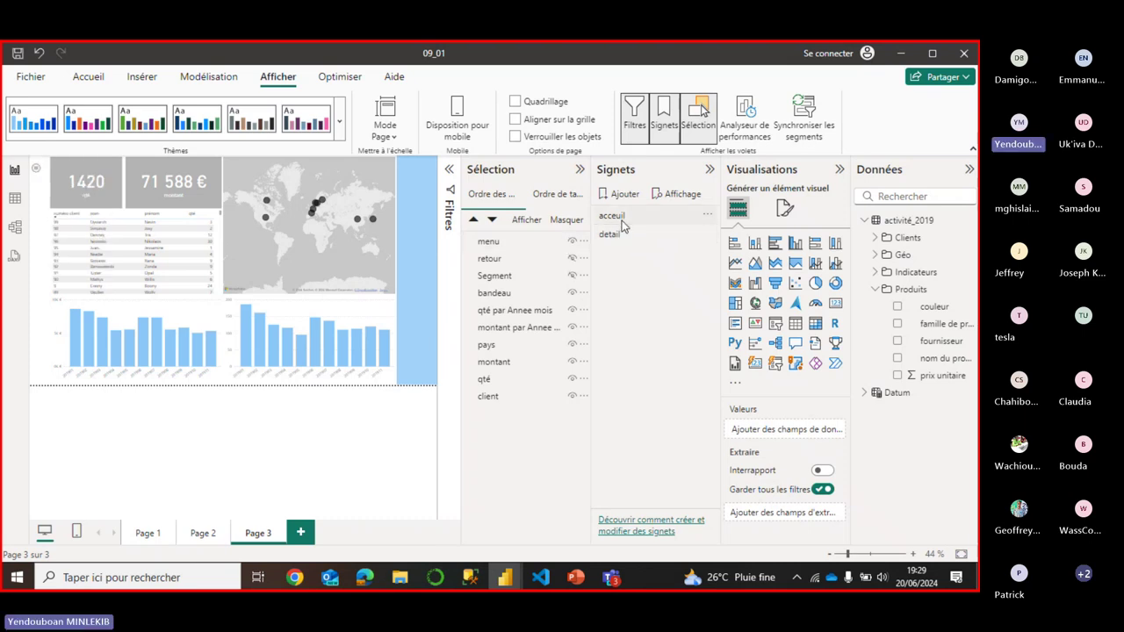
Set the retour button's action type to Signet with acceuil as its target bookmark.
{"action": "left_click", "coordinate": [490, 259]}
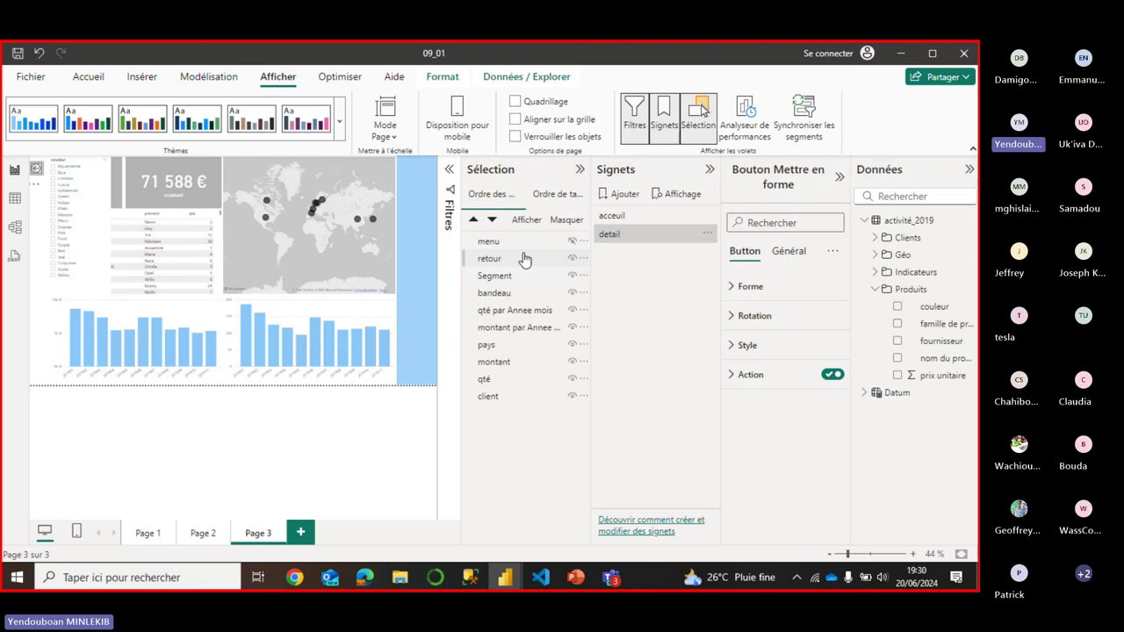
{"action": "left_click", "coordinate": [491, 259]}
{"action": "left_click", "coordinate": [761, 377]}
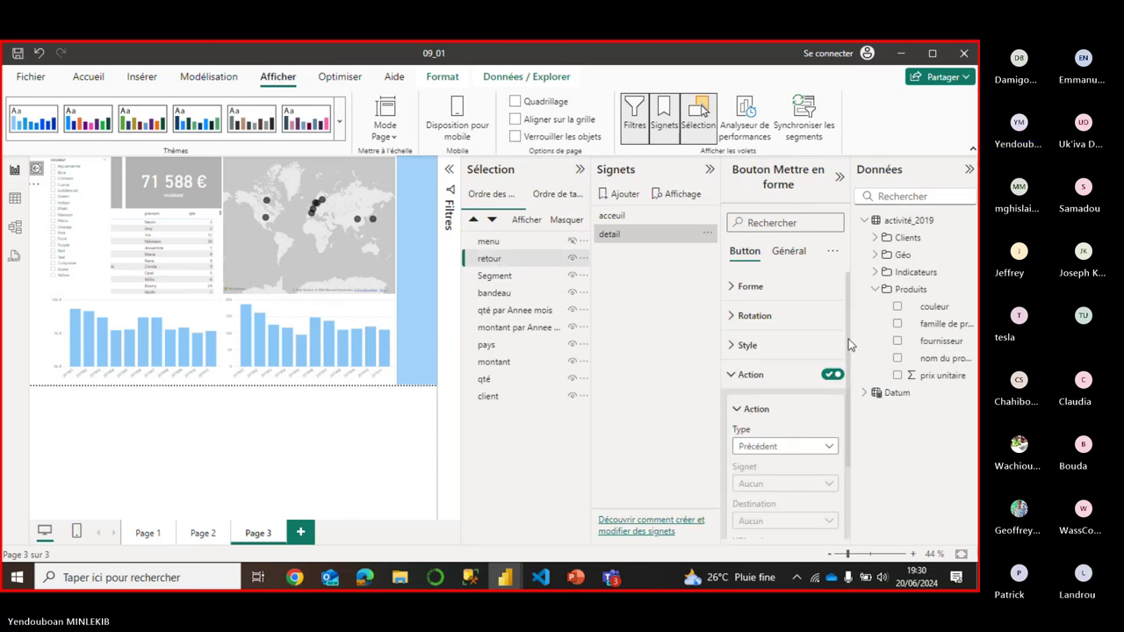
{"action": "scroll", "coordinate": [848, 343], "scroll_direction": "down", "scroll_amount": 1}
{"action": "scroll", "coordinate": [850, 384], "scroll_direction": "down", "scroll_amount": 1}
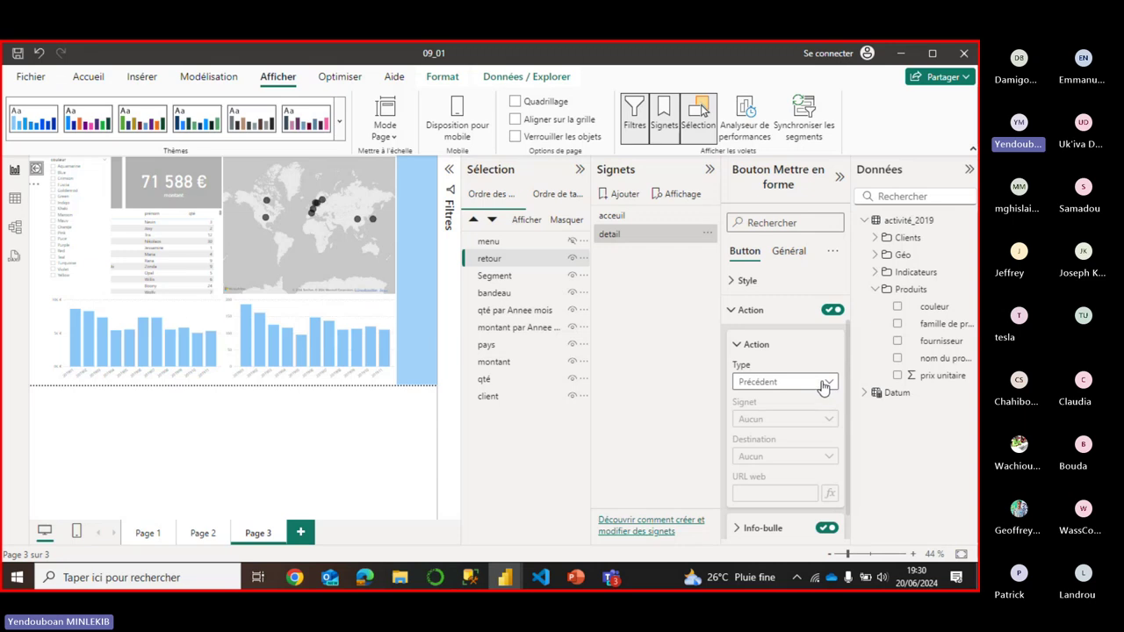
{"action": "left_click", "coordinate": [826, 384]}
{"action": "left_click", "coordinate": [761, 417]}
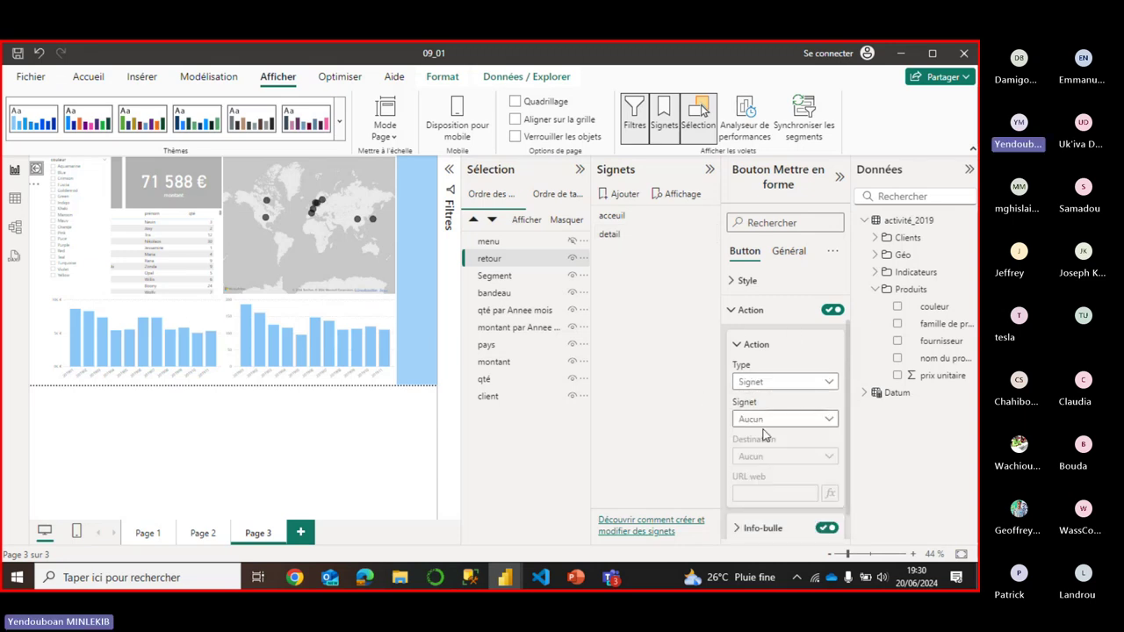
{"action": "left_click", "coordinate": [815, 423]}
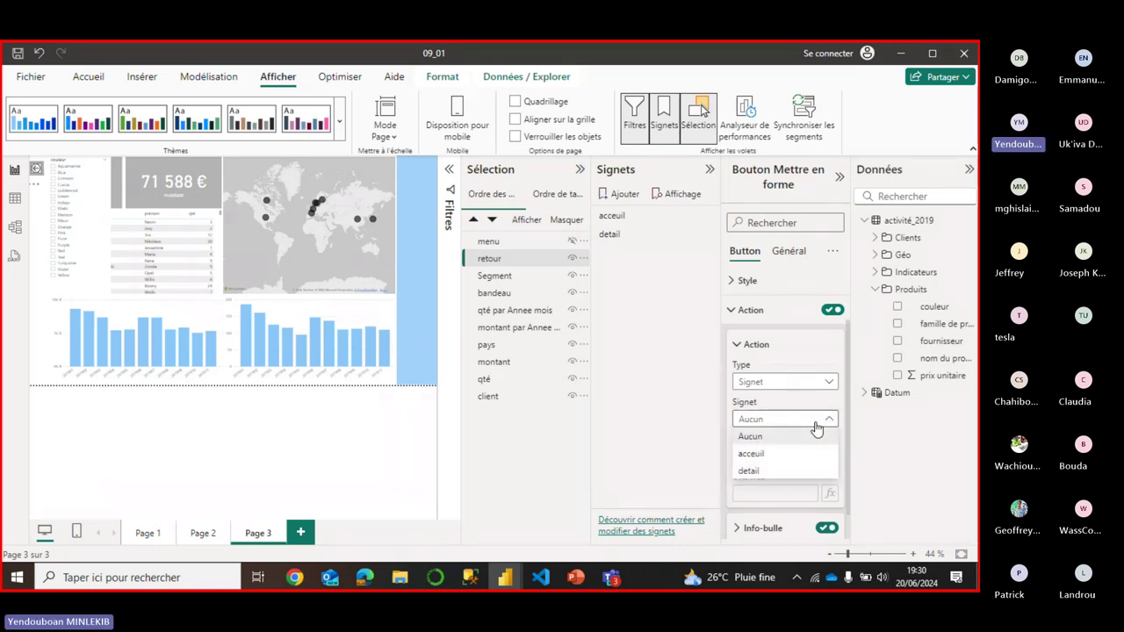
{"action": "left_click", "coordinate": [759, 454]}
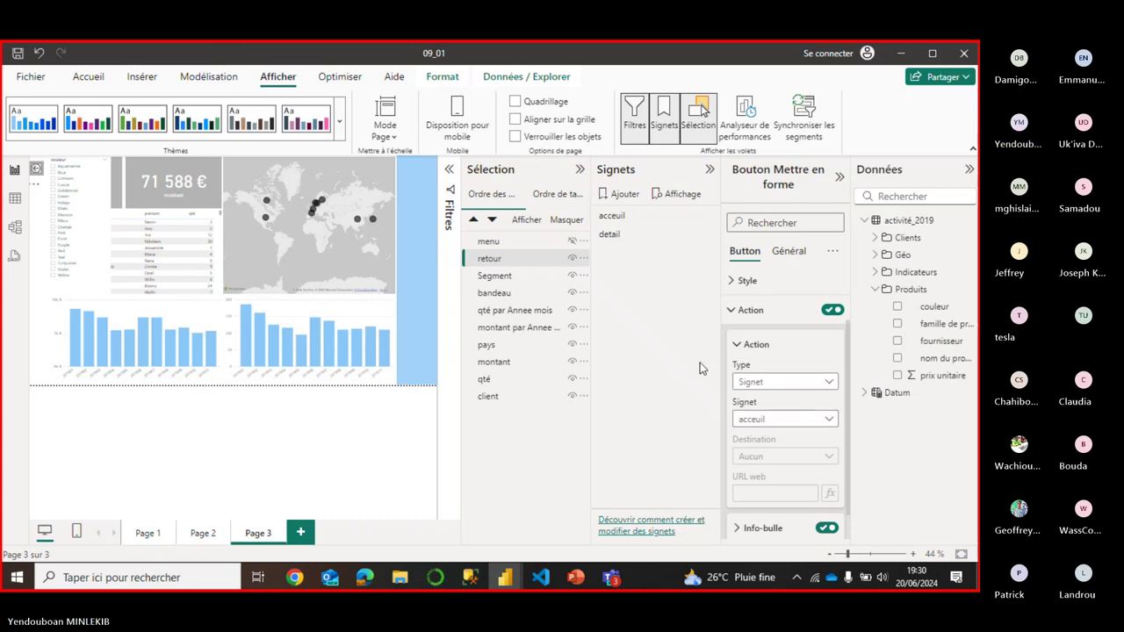
Look over the acceuil bookmark's options and apply that bookmark to the page.
{"action": "left_click", "coordinate": [707, 217]}
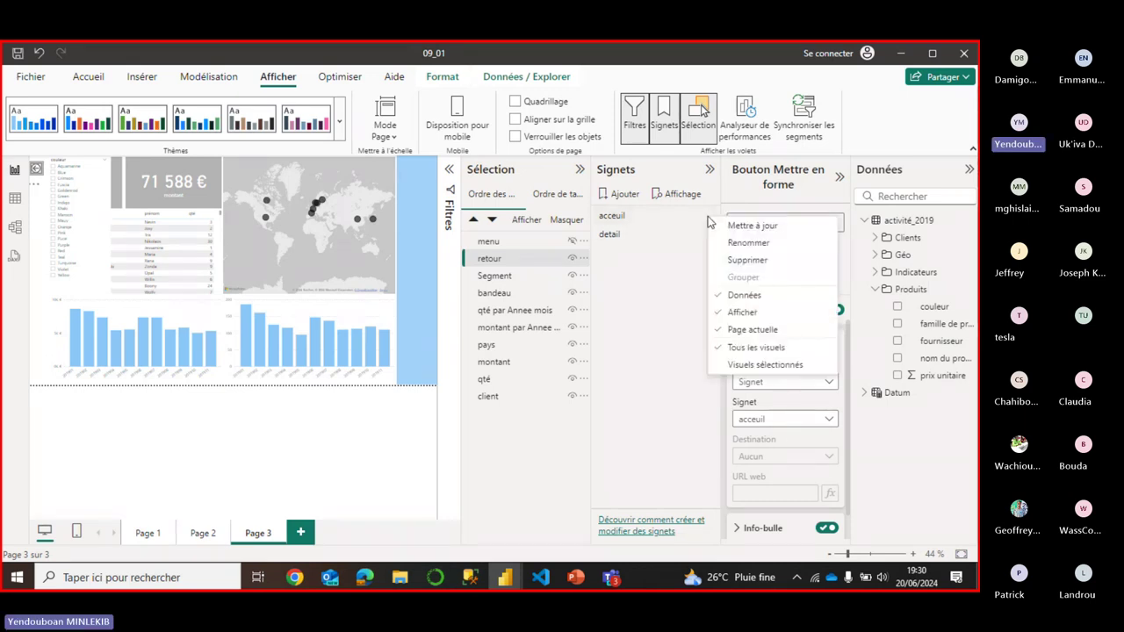
{"action": "left_click", "coordinate": [636, 298]}
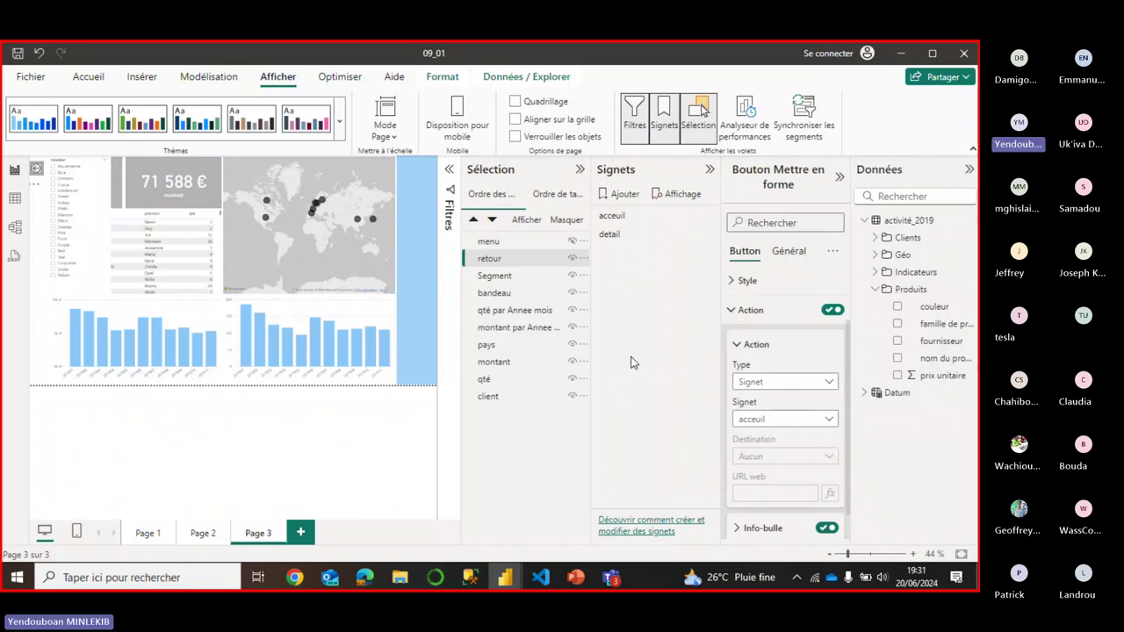
{"action": "left_click", "coordinate": [635, 217]}
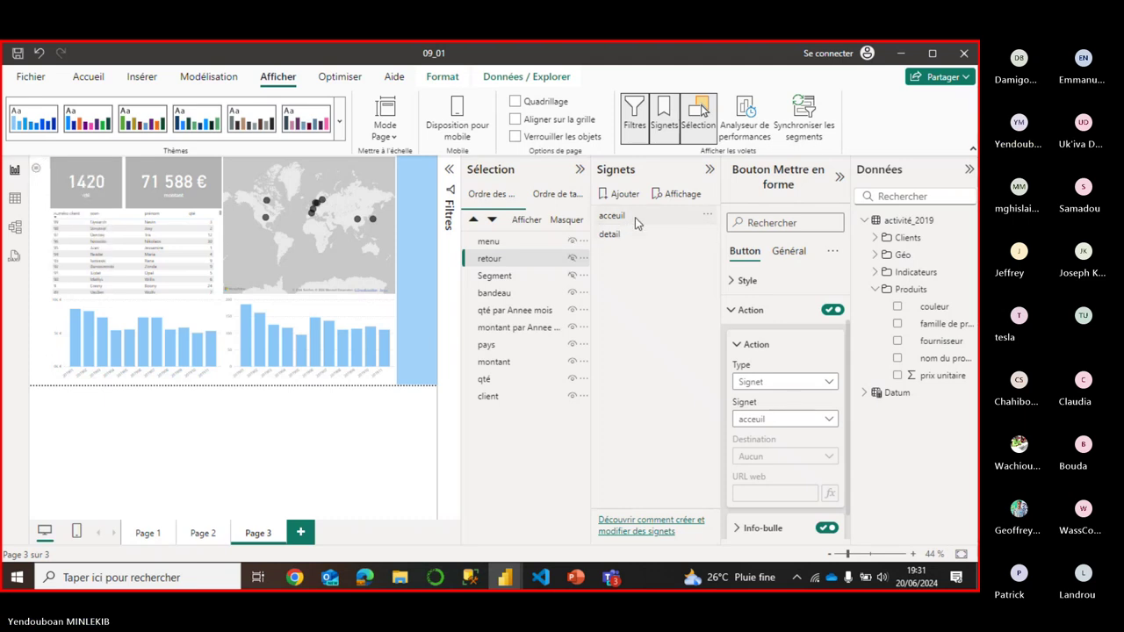
{"action": "left_click", "coordinate": [635, 217]}
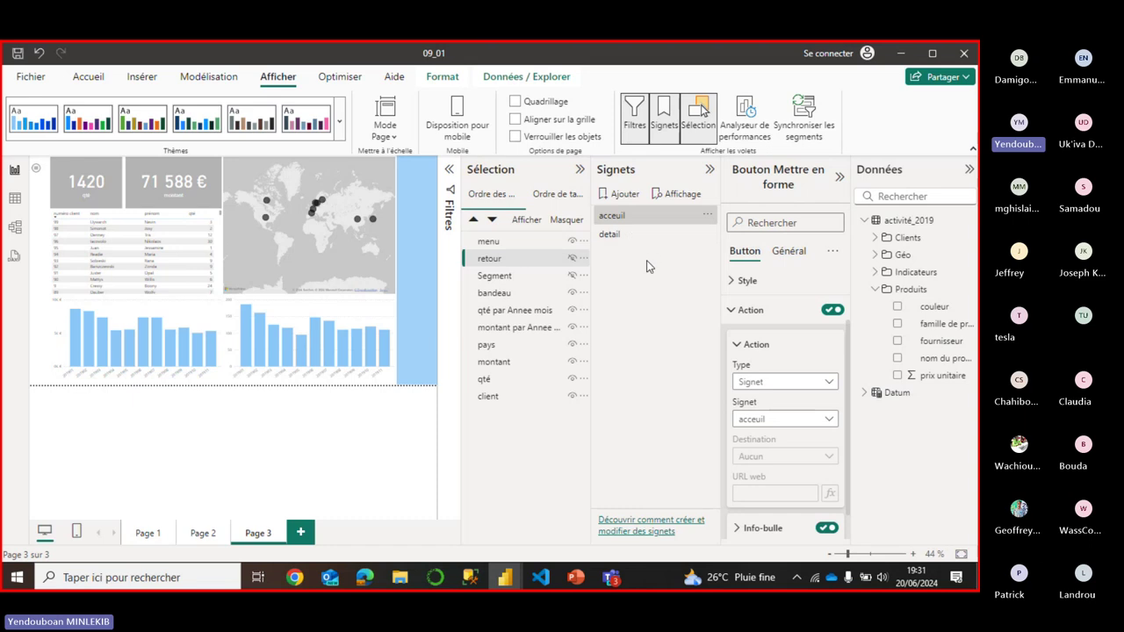
Turn on the menu image's action and set its type to Signet with detail as the target bookmark.
{"action": "left_click", "coordinate": [513, 246]}
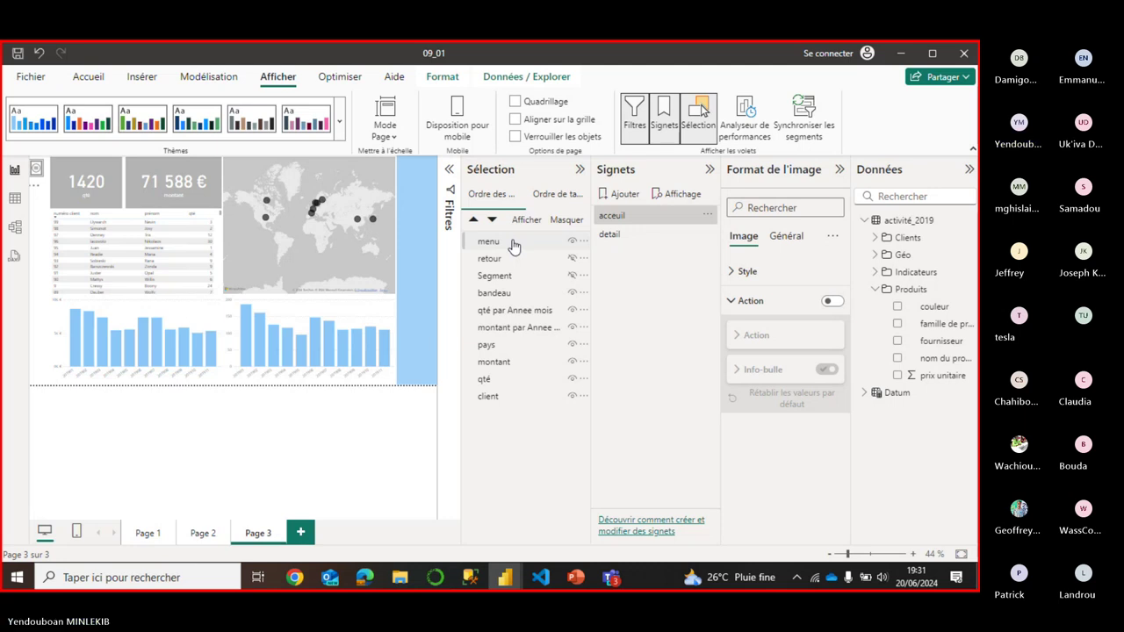
{"action": "left_click", "coordinate": [513, 244]}
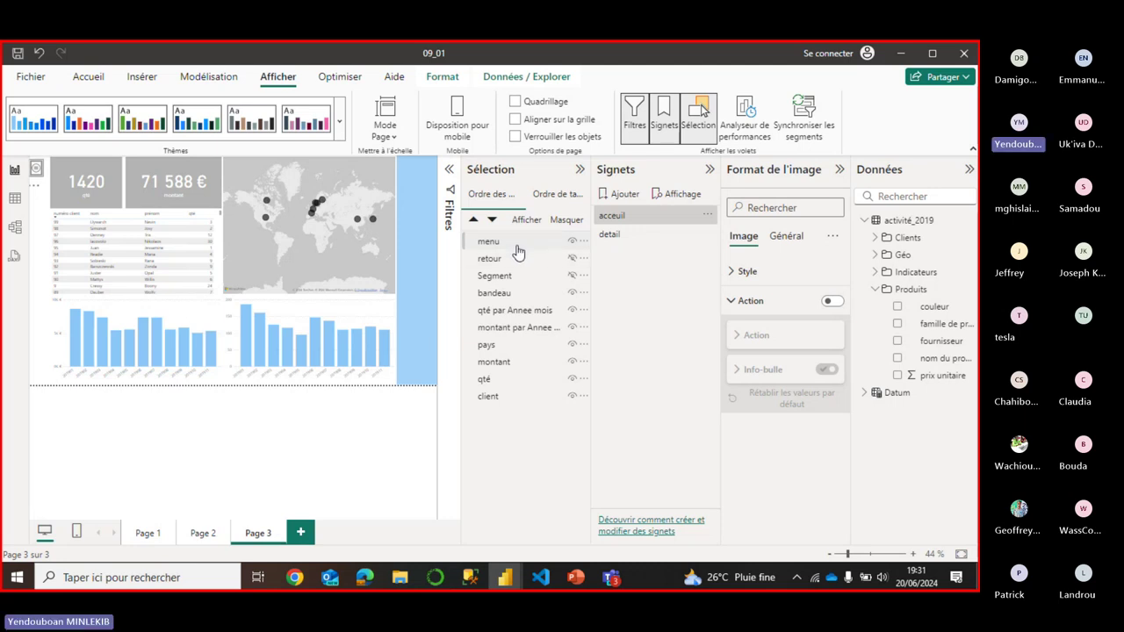
{"action": "left_click", "coordinate": [620, 217]}
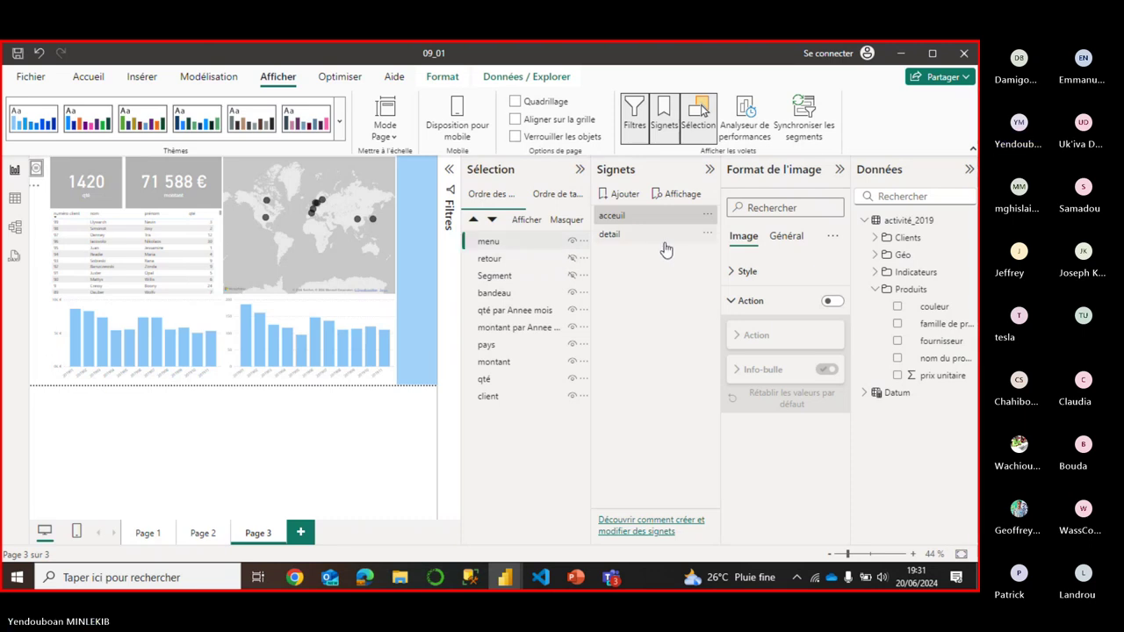
{"action": "left_click", "coordinate": [484, 240]}
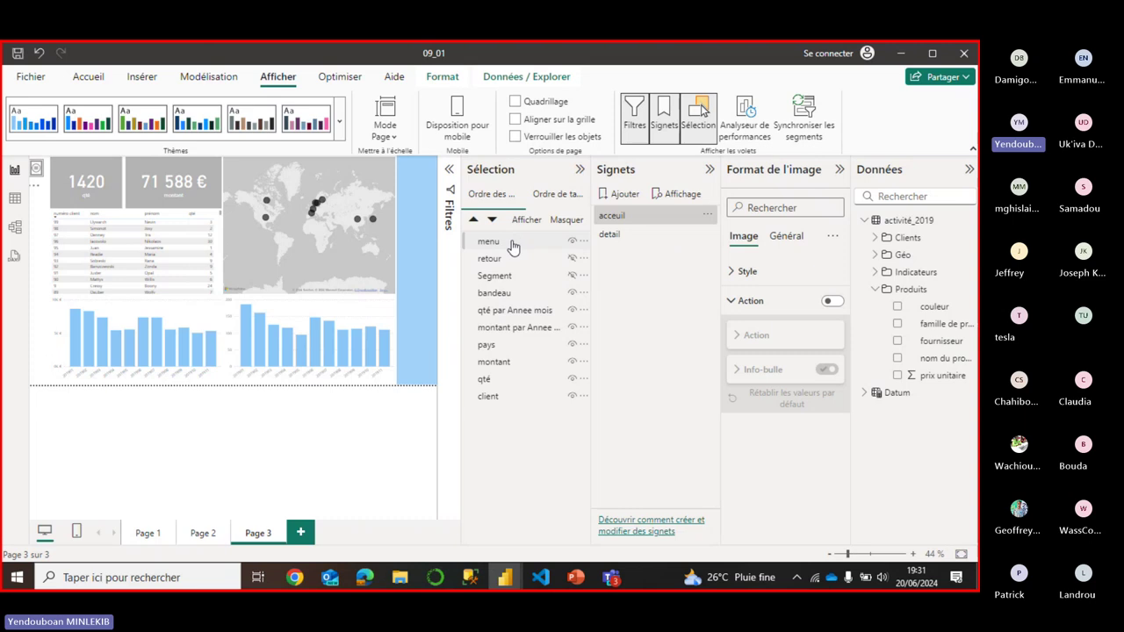
{"action": "left_click", "coordinate": [501, 247]}
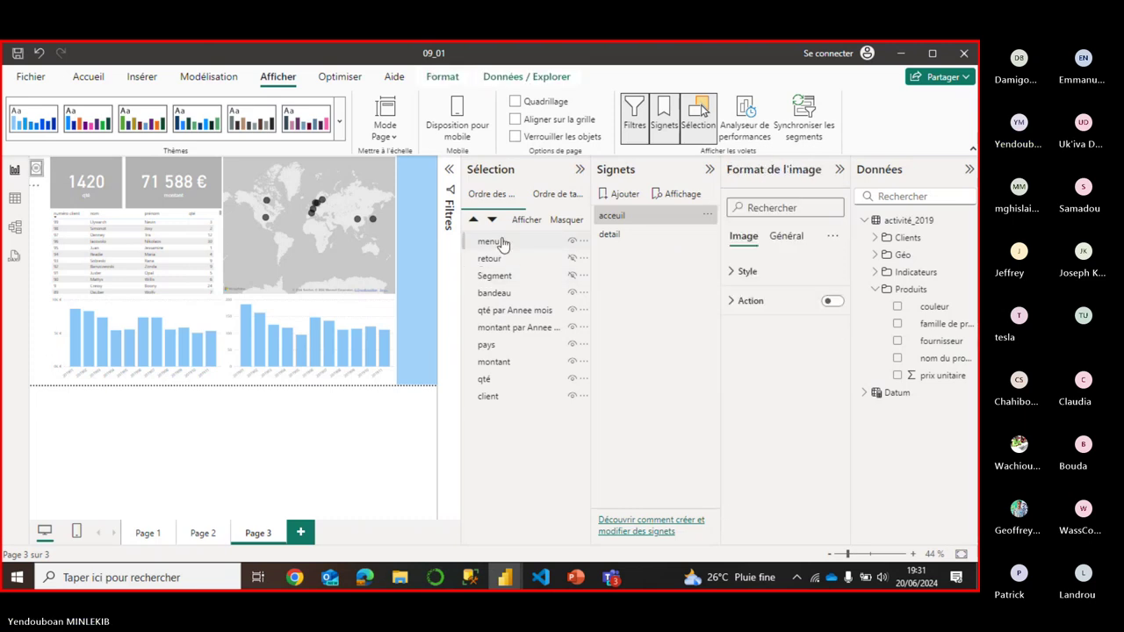
{"action": "left_click", "coordinate": [829, 301]}
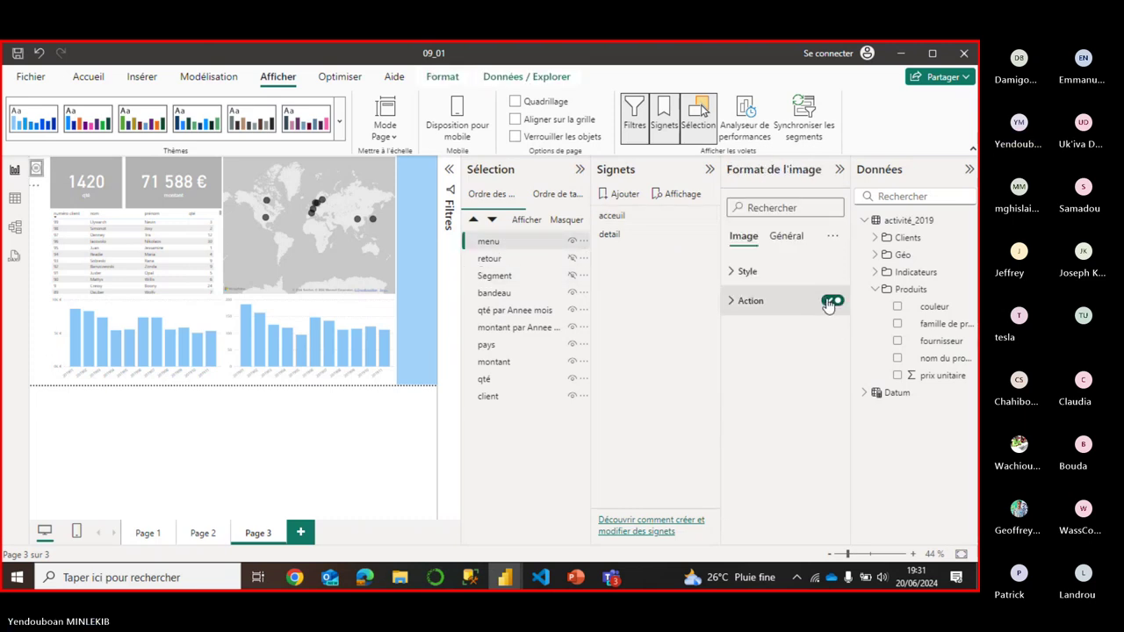
{"action": "left_click", "coordinate": [742, 302]}
{"action": "left_click", "coordinate": [799, 373]}
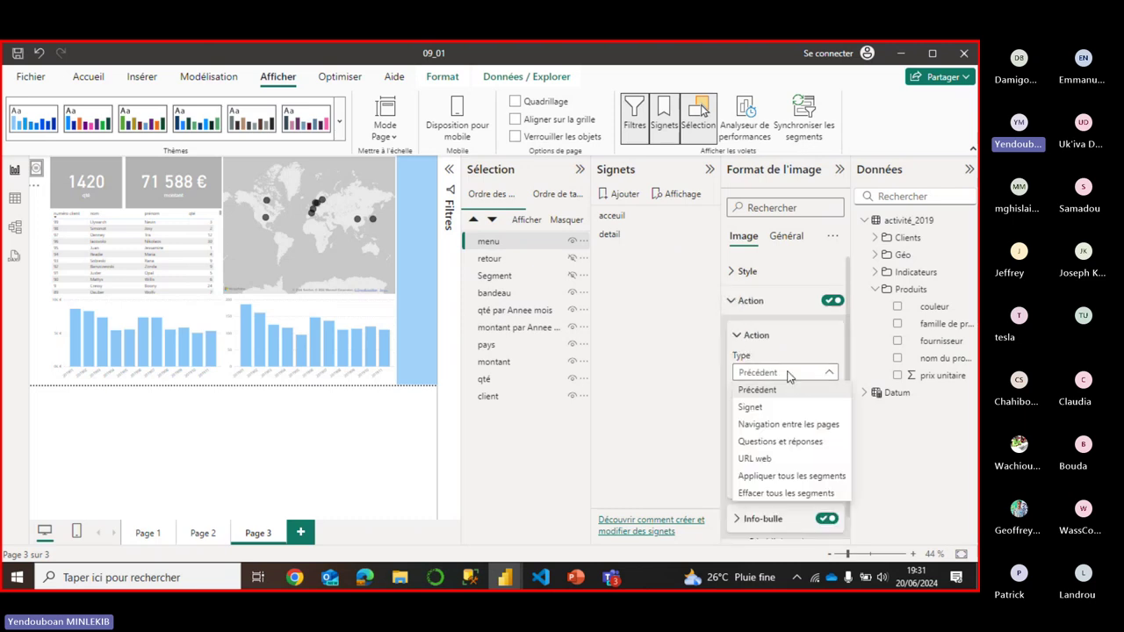
{"action": "left_click", "coordinate": [757, 406]}
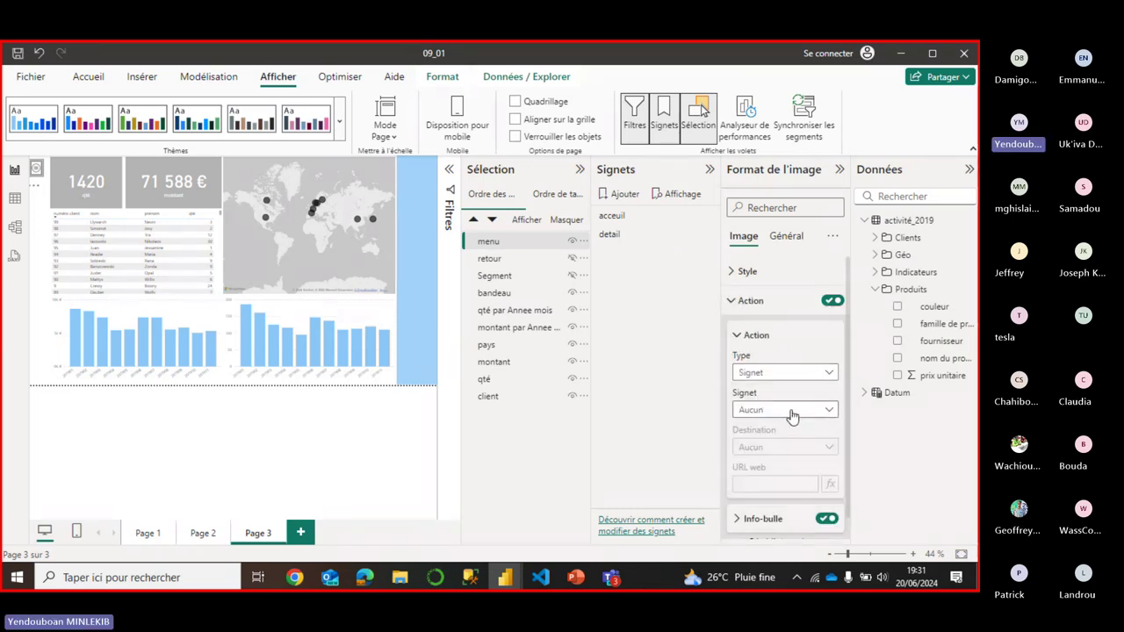
{"action": "left_click", "coordinate": [793, 412]}
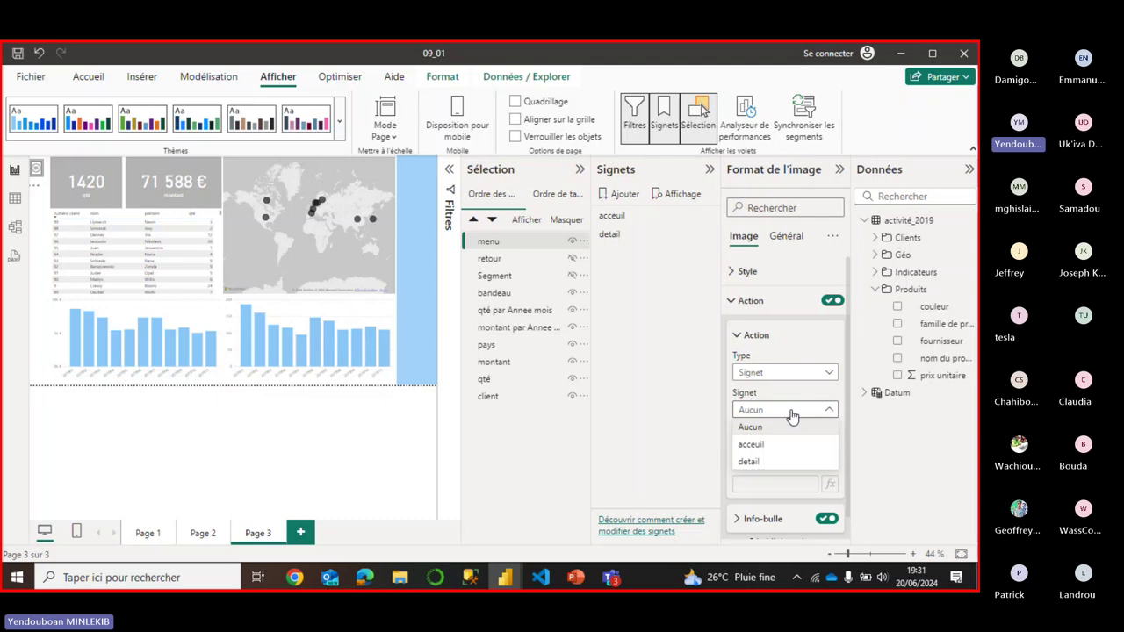
{"action": "left_click", "coordinate": [774, 462]}
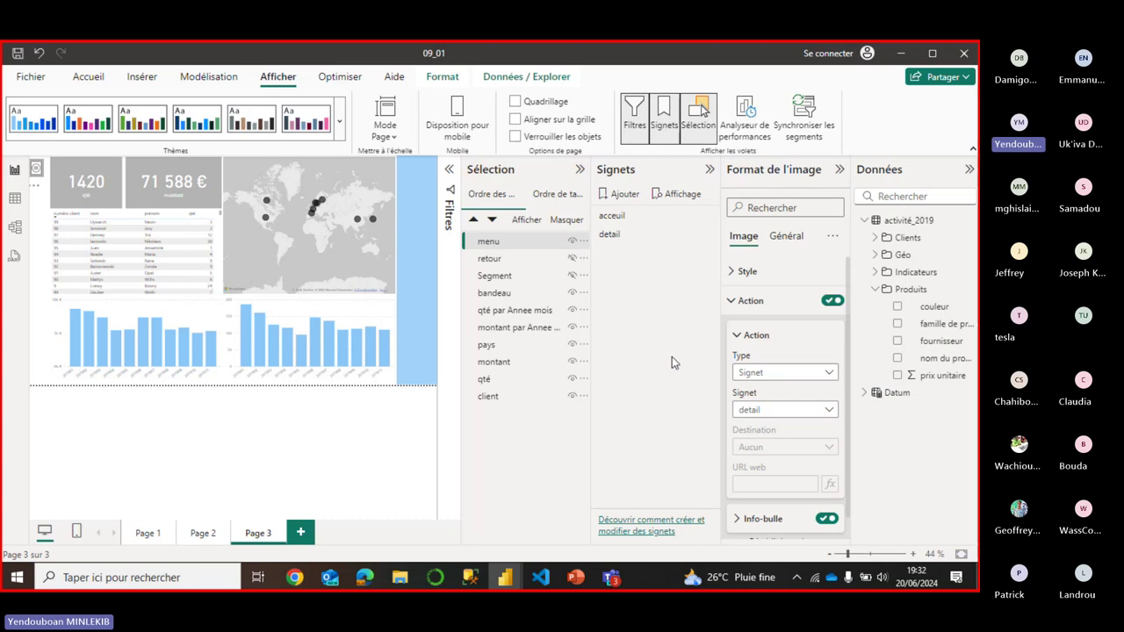
Update the acceuil and detail bookmarks with the current page state.
{"action": "left_click", "coordinate": [707, 216]}
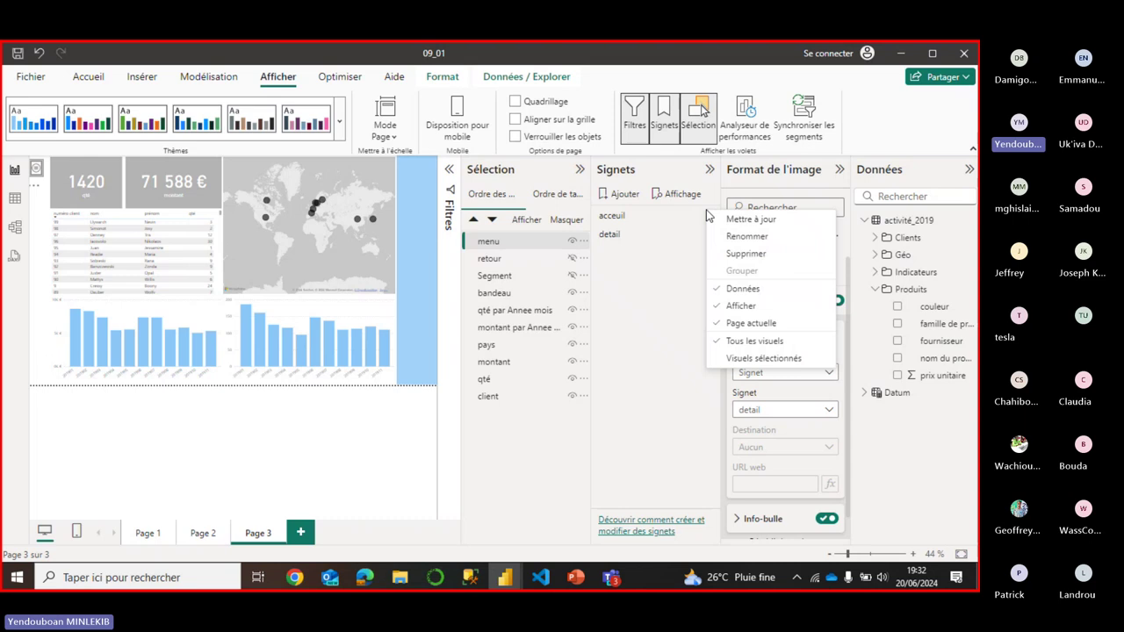
{"action": "left_click", "coordinate": [707, 216]}
{"action": "left_click", "coordinate": [708, 233]}
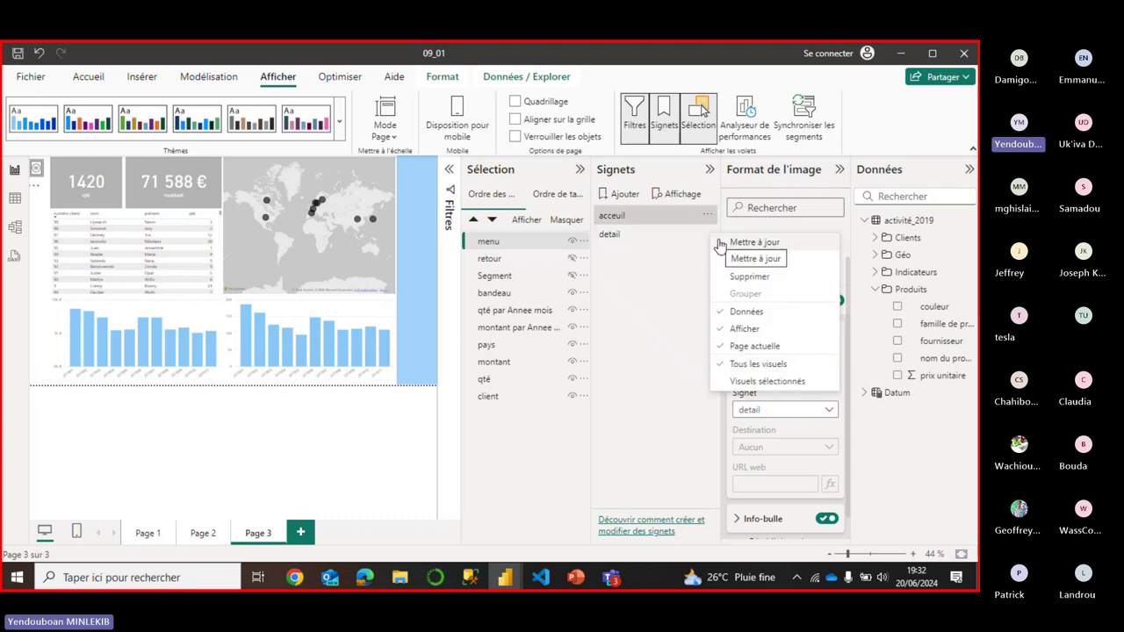
{"action": "left_click", "coordinate": [727, 241]}
{"action": "left_click", "coordinate": [702, 235]}
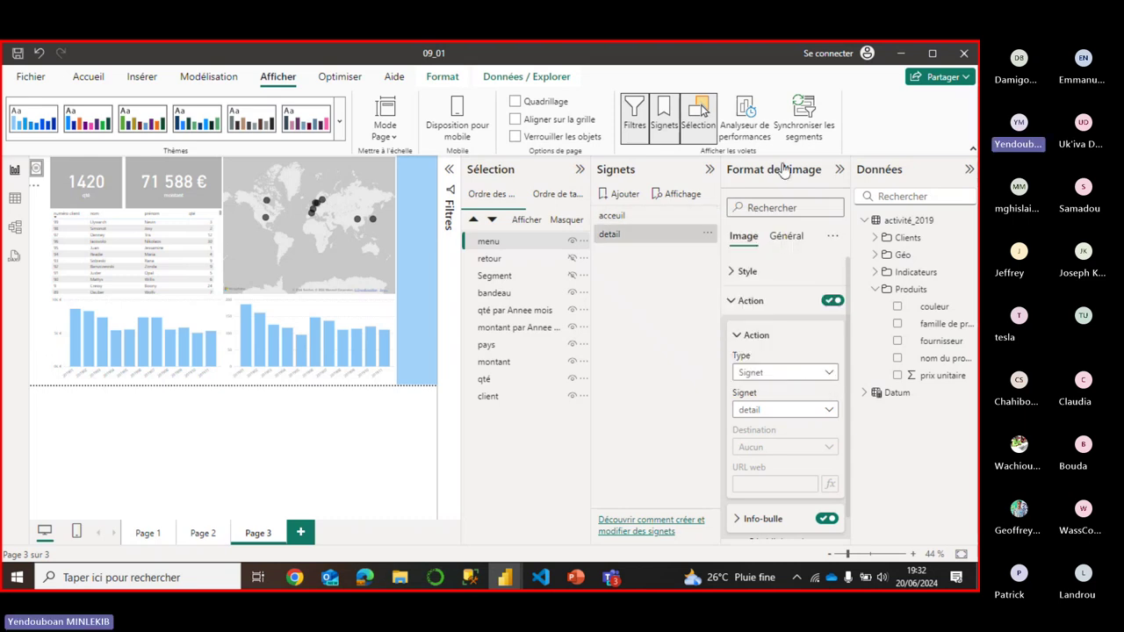
Collapse the image format, bookmarks and selection panes to enlarge the report page, and reopen the bookmarks pane.
{"action": "left_click", "coordinate": [837, 171]}
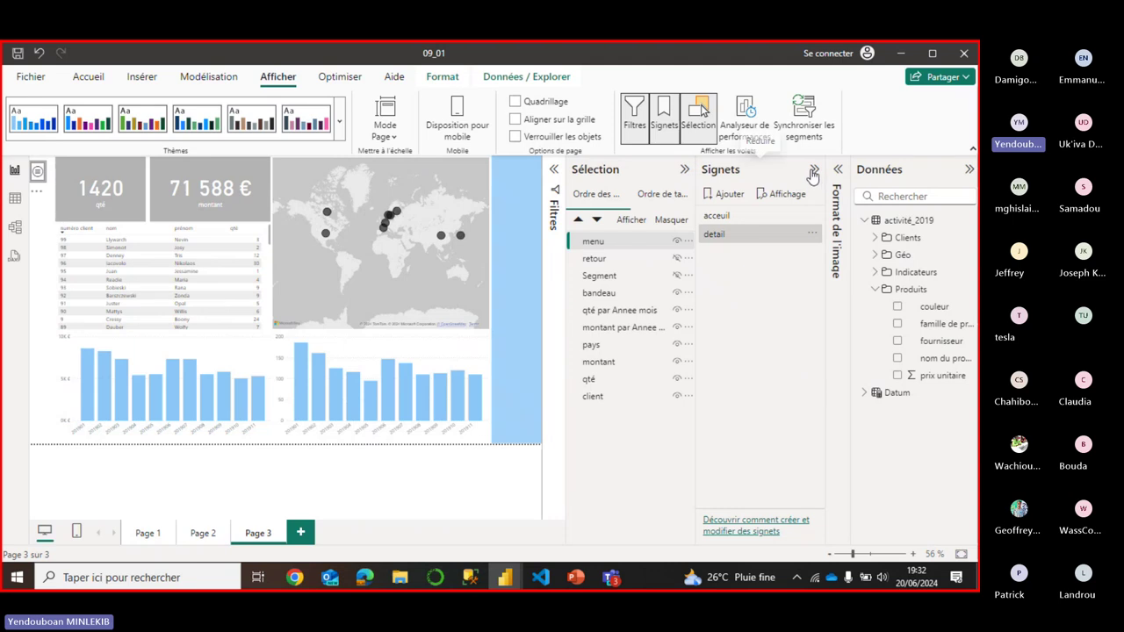
{"action": "left_click", "coordinate": [816, 171]}
{"action": "left_click", "coordinate": [789, 170]}
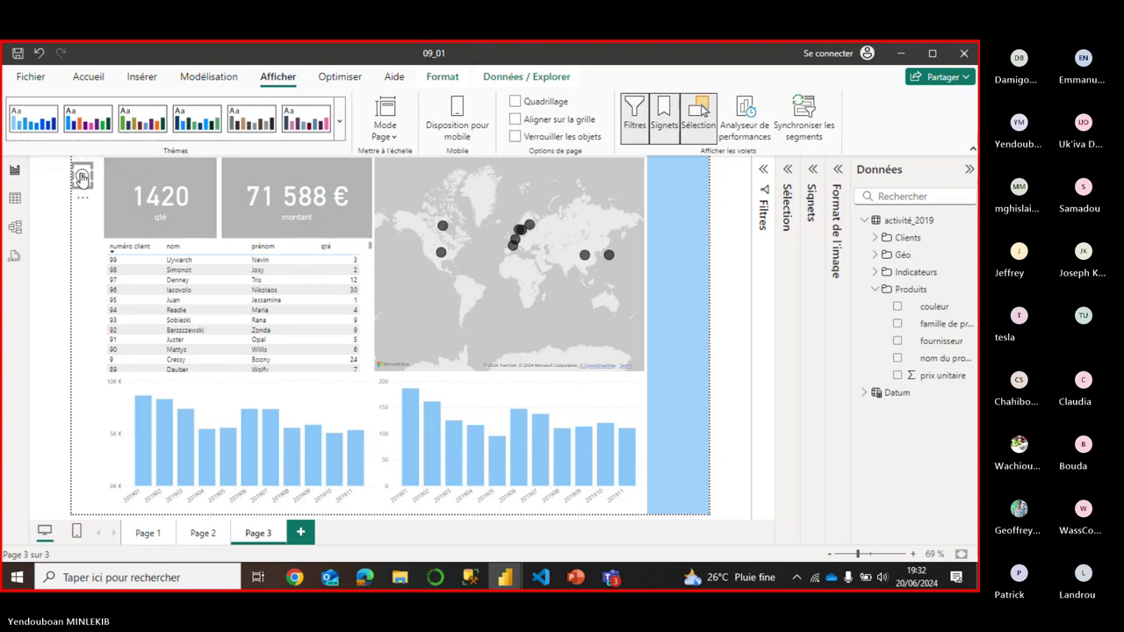
{"action": "left_click", "coordinate": [813, 176]}
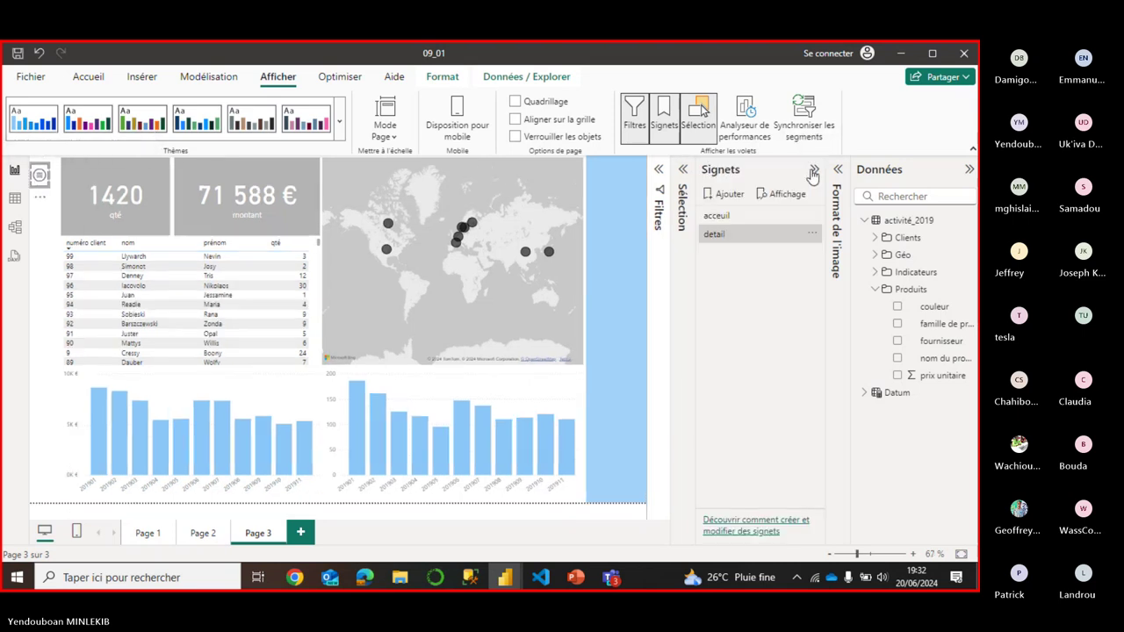
Reopen the selection pane, apply the acceuil bookmark, and show the menu image's action settings.
{"action": "left_click", "coordinate": [682, 169]}
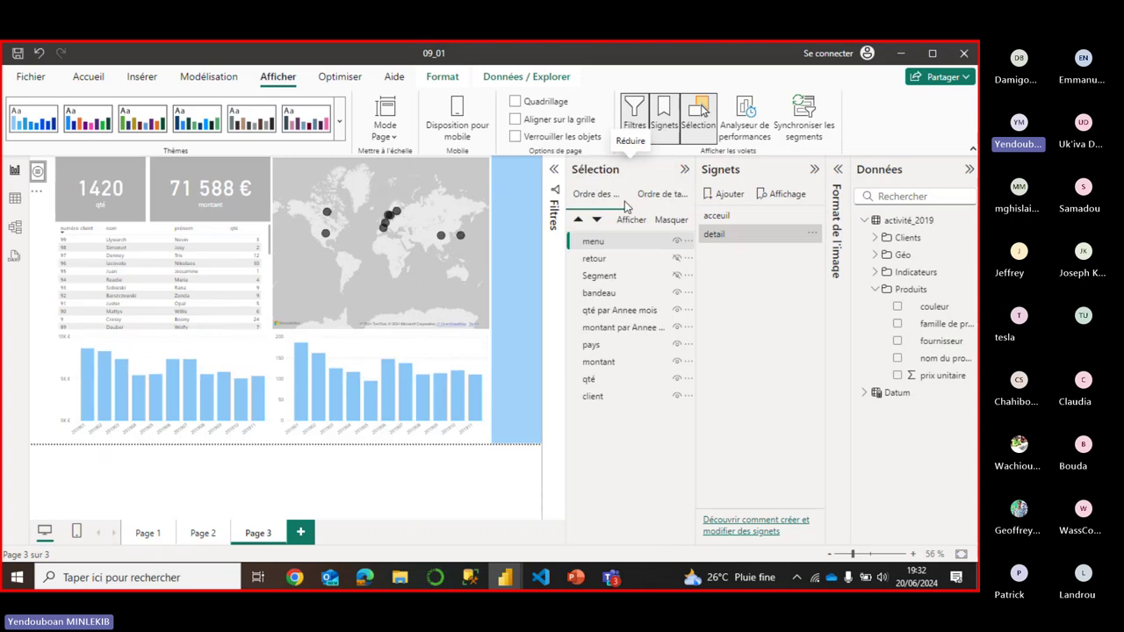
{"action": "left_click", "coordinate": [722, 218]}
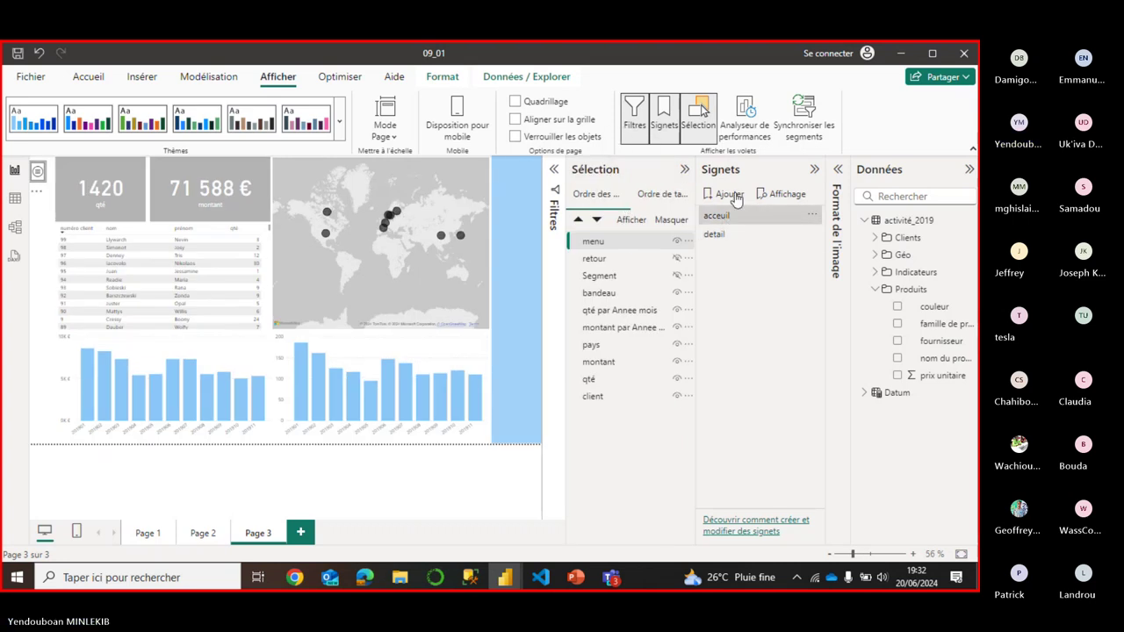
{"action": "left_click", "coordinate": [619, 243]}
{"action": "left_click", "coordinate": [838, 171]}
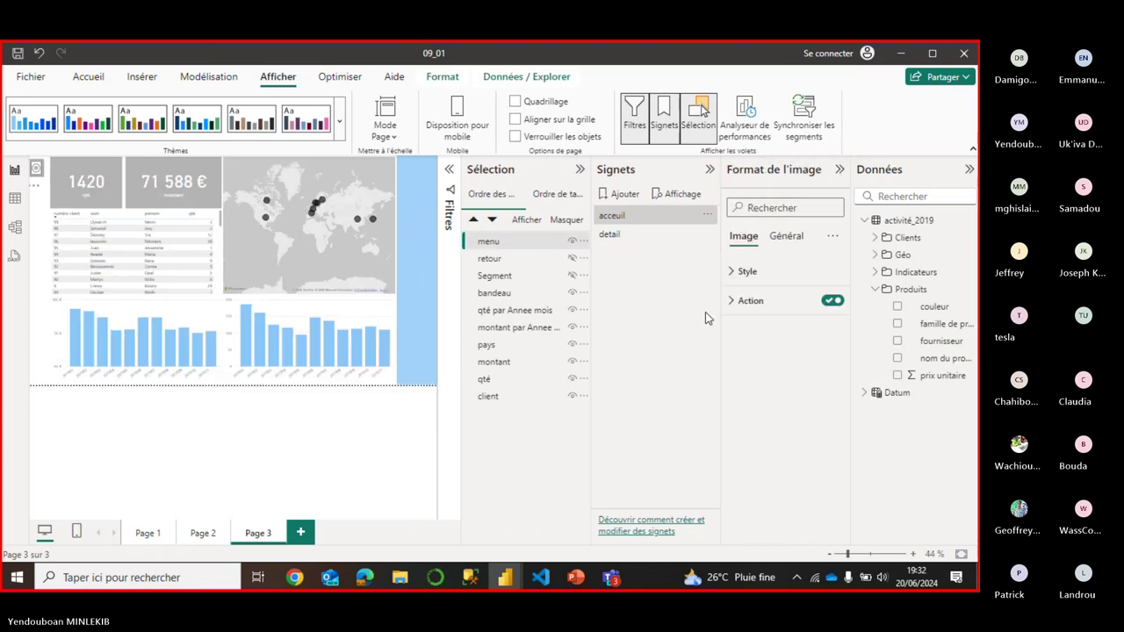
{"action": "left_click", "coordinate": [735, 303]}
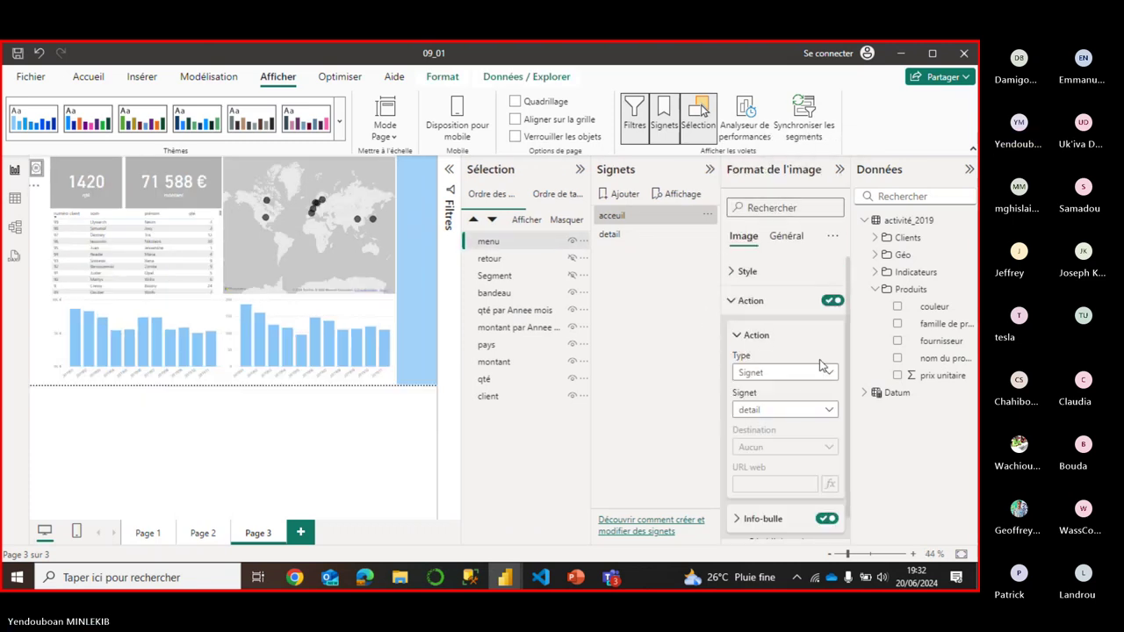
Try acceuil as the target bookmark of the menu image's action and set the target back to detail.
{"action": "left_click", "coordinate": [808, 413]}
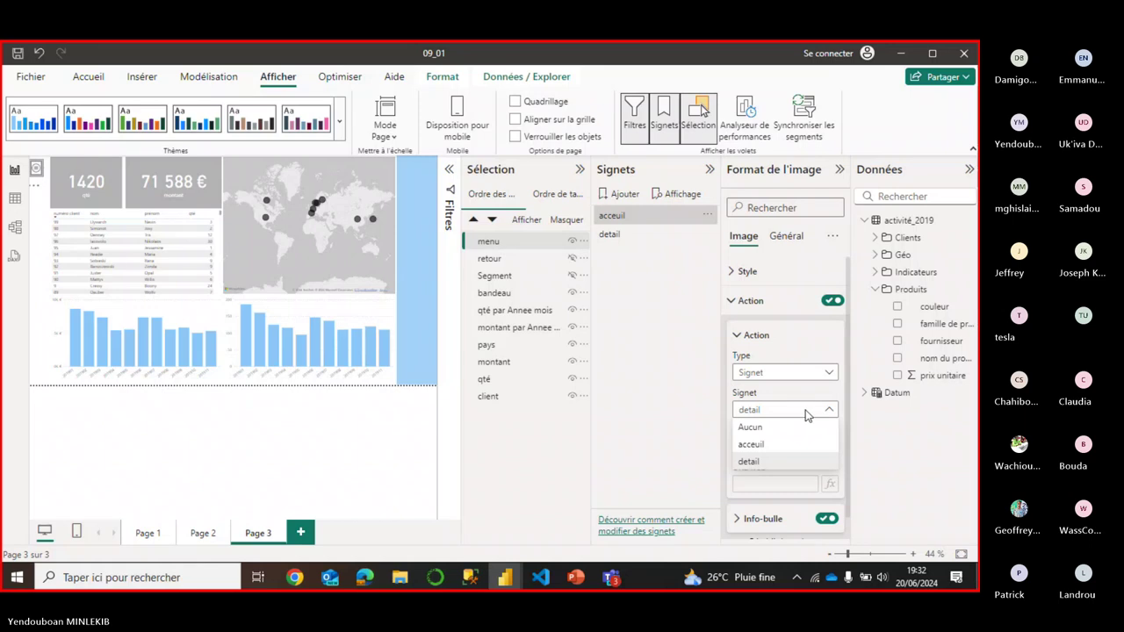
{"action": "left_click", "coordinate": [757, 444]}
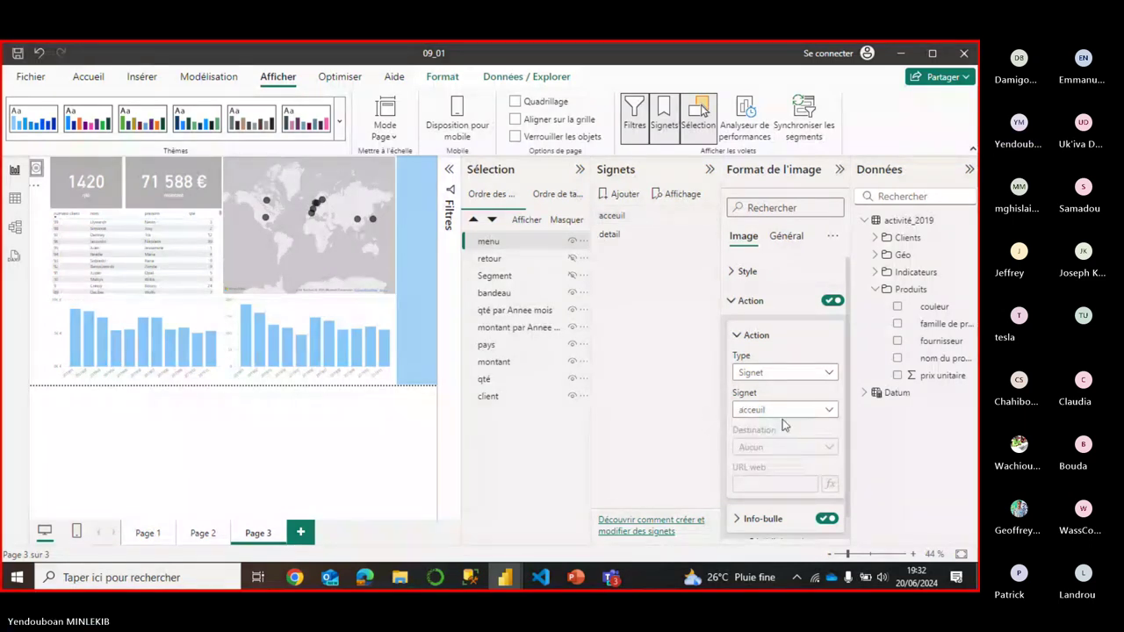
{"action": "left_click", "coordinate": [783, 412]}
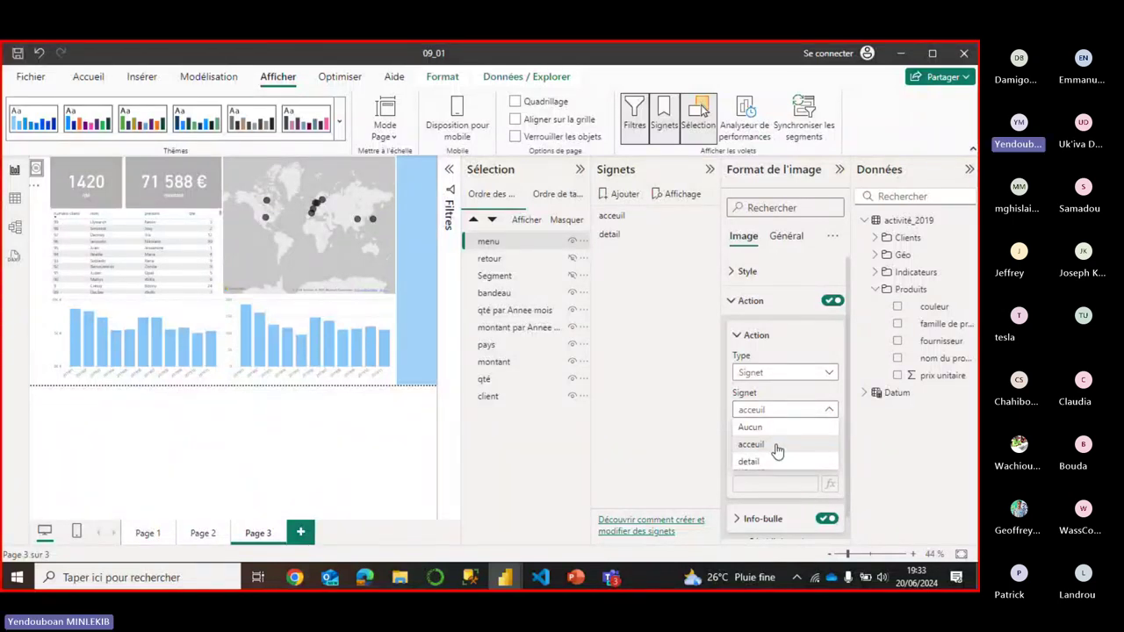
{"action": "left_click", "coordinate": [749, 461]}
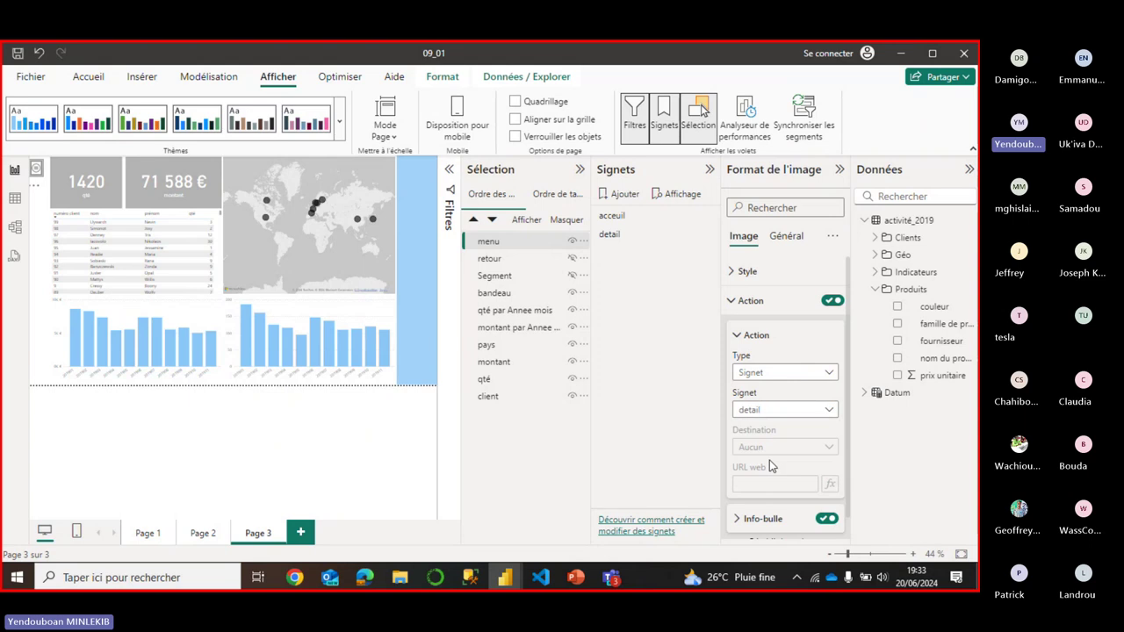